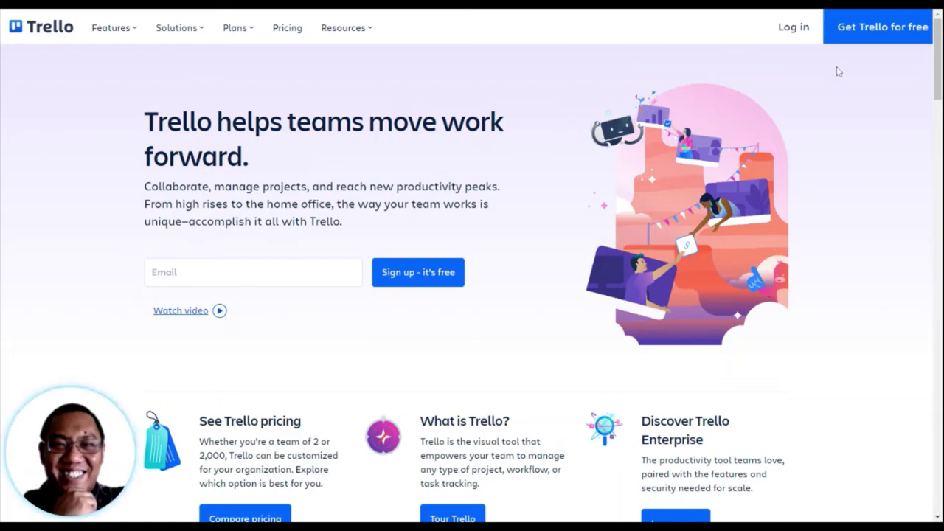
Step: Start a free Trello sign-up with the account's email address and create the account
click(860, 30)
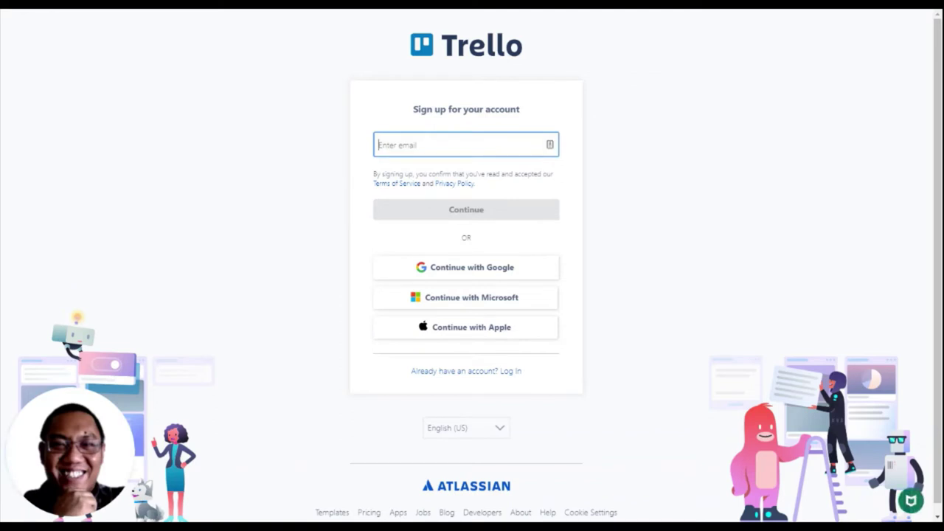
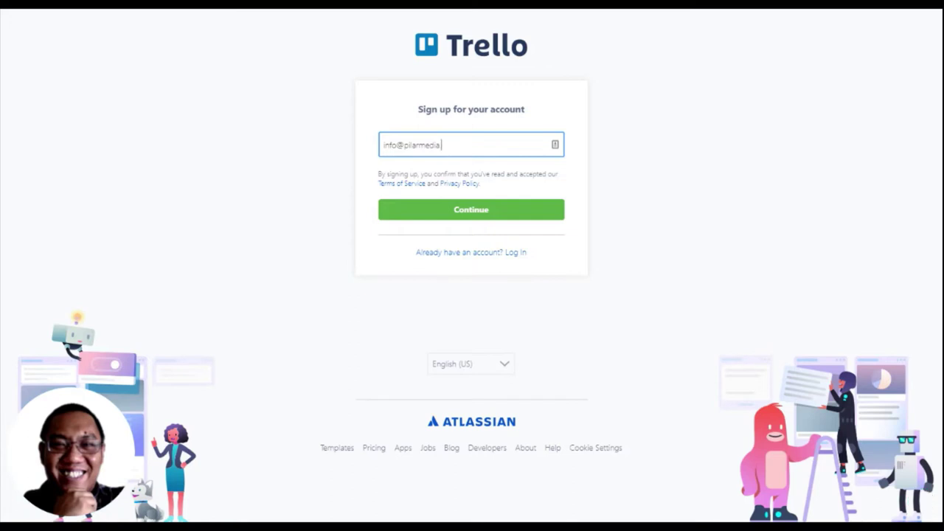
click(464, 208)
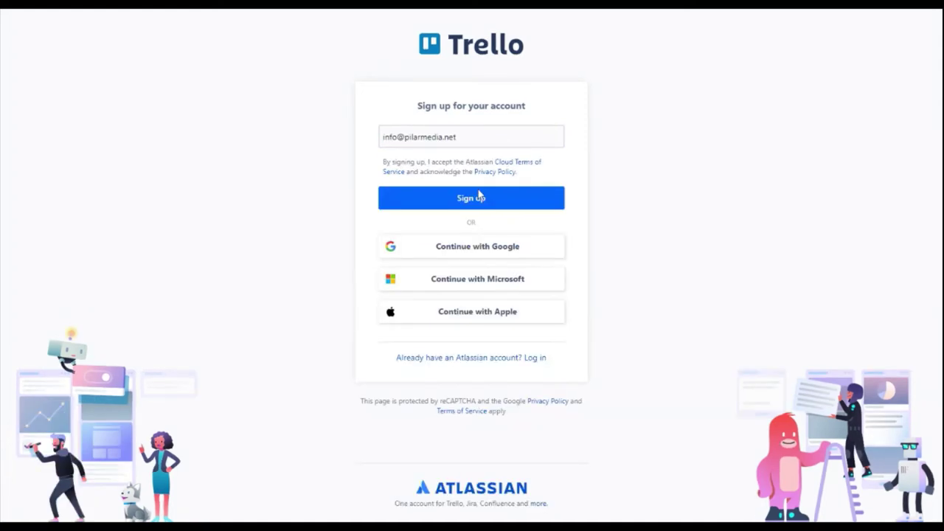
click(472, 199)
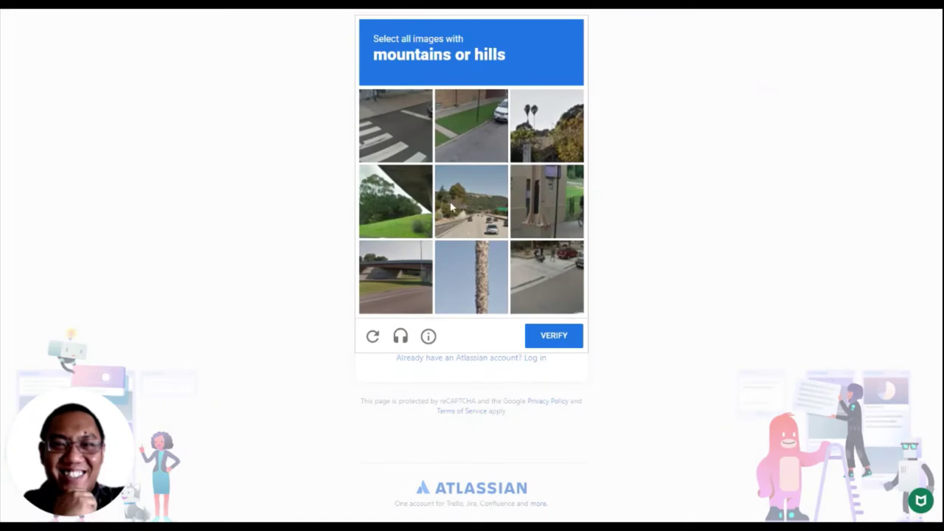
Step: Solve the reCAPTCHA by selecting all the images showing hills
click(545, 127)
click(468, 216)
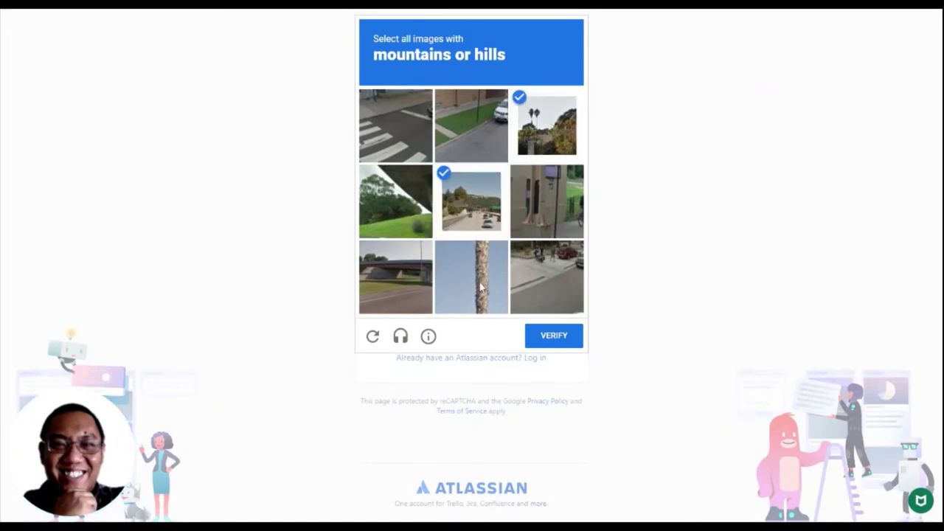
click(554, 338)
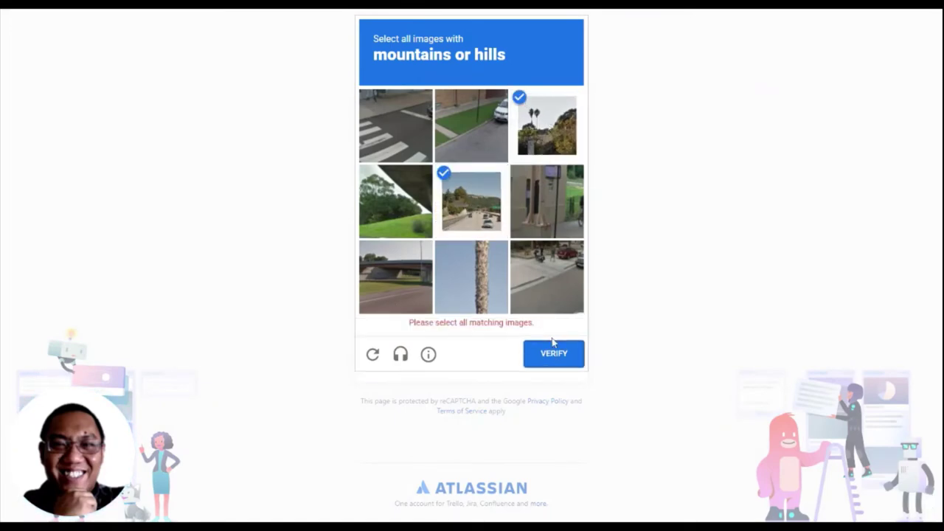
click(422, 284)
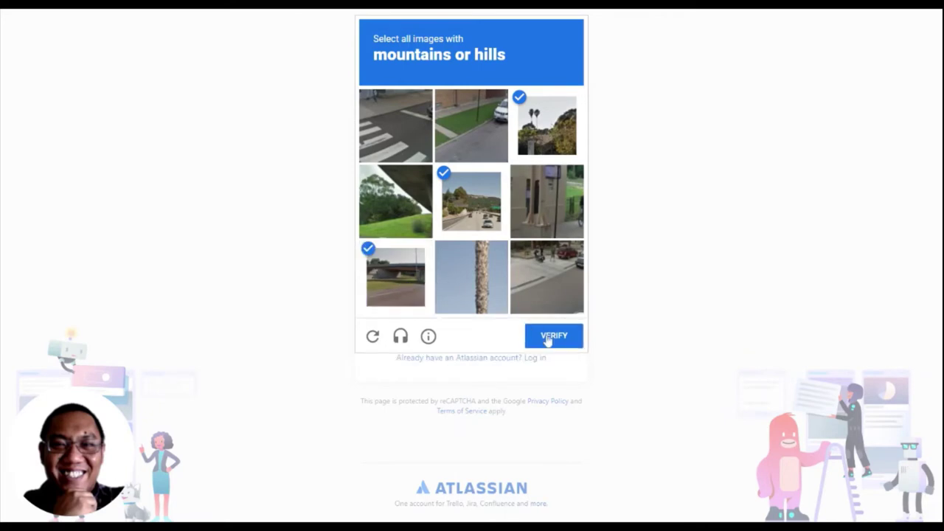
click(552, 340)
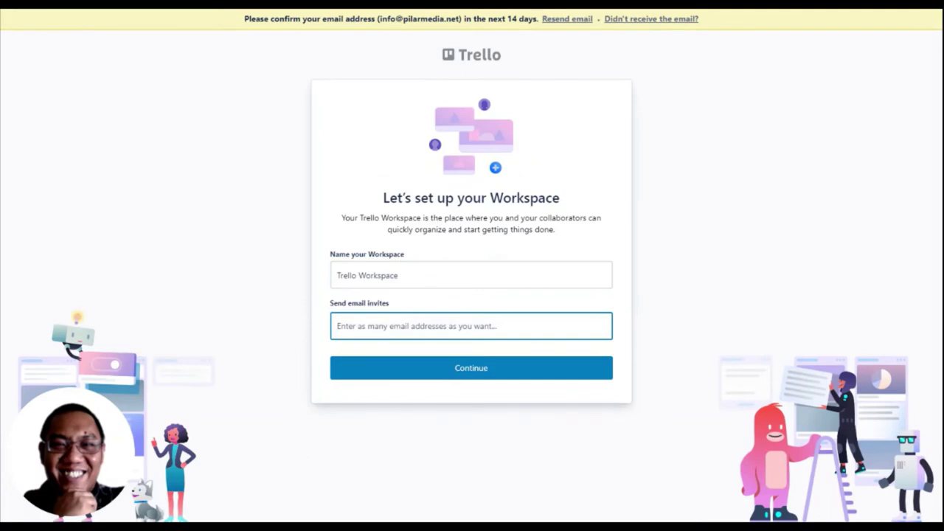
Step: Rename the first workspace to 'Trello Pilarmedia'
click(391, 274)
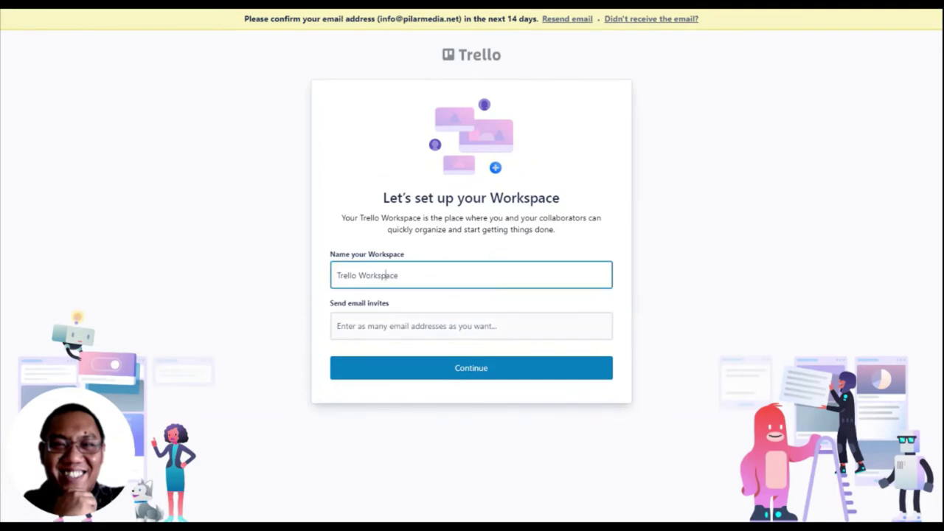
double_click(377, 275)
click(386, 275)
double_click(377, 276)
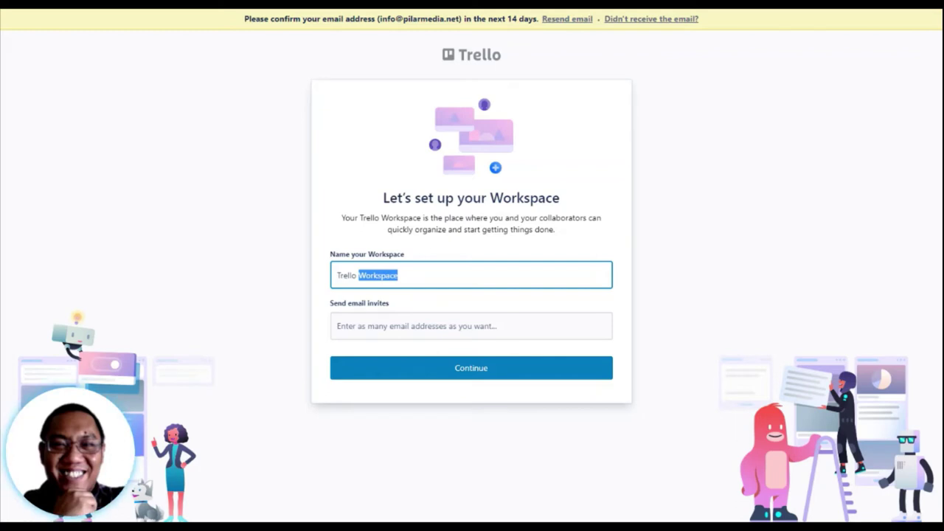
text(T)
key(BackSpace)
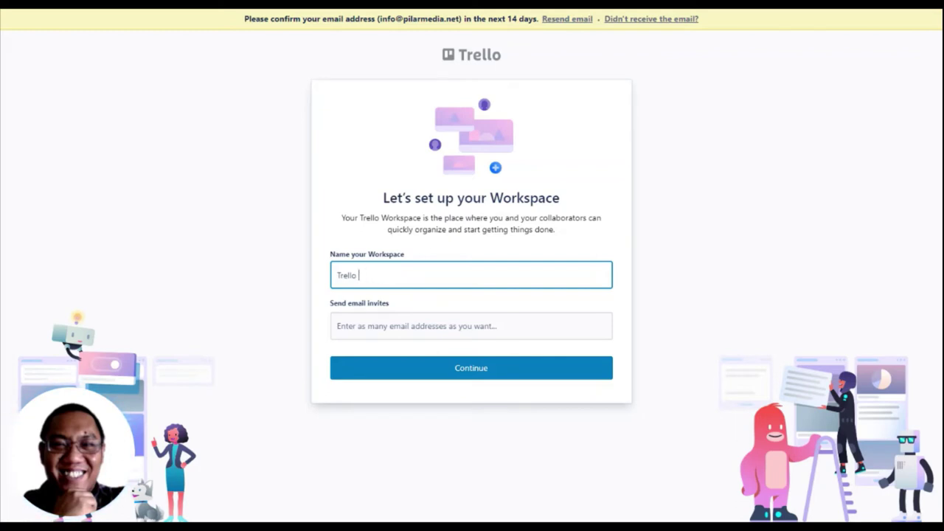
text(Pilarmedia)
Step: Invite a colleague's email address, skip the premium trial and reach the boards page
click(470, 326)
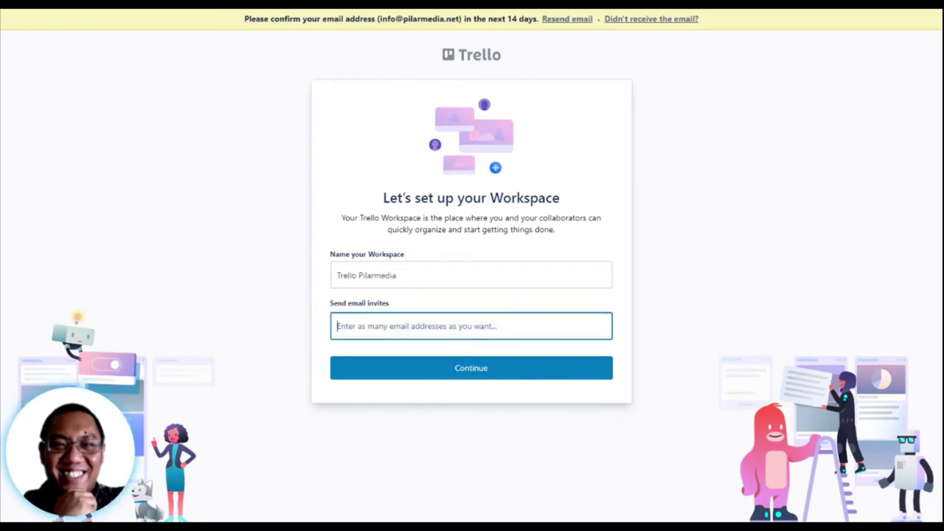
text(a)
key(BackSpace)
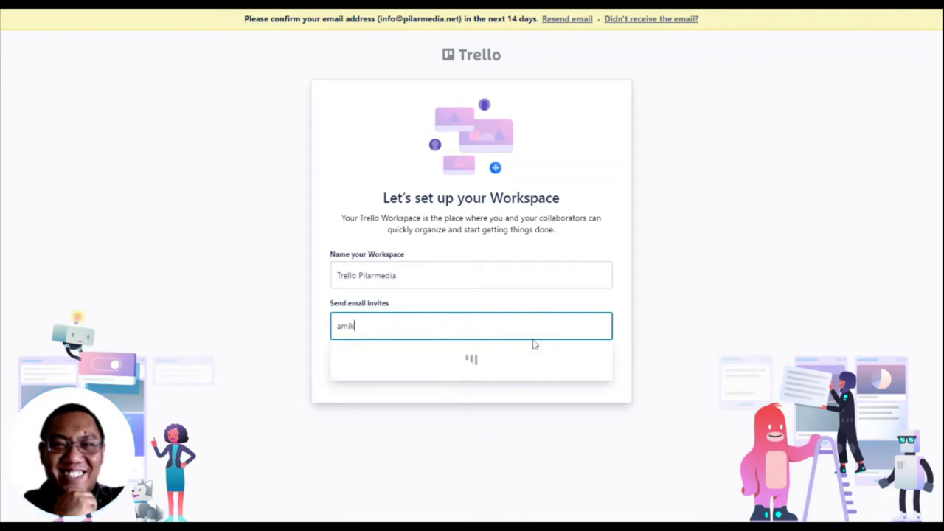
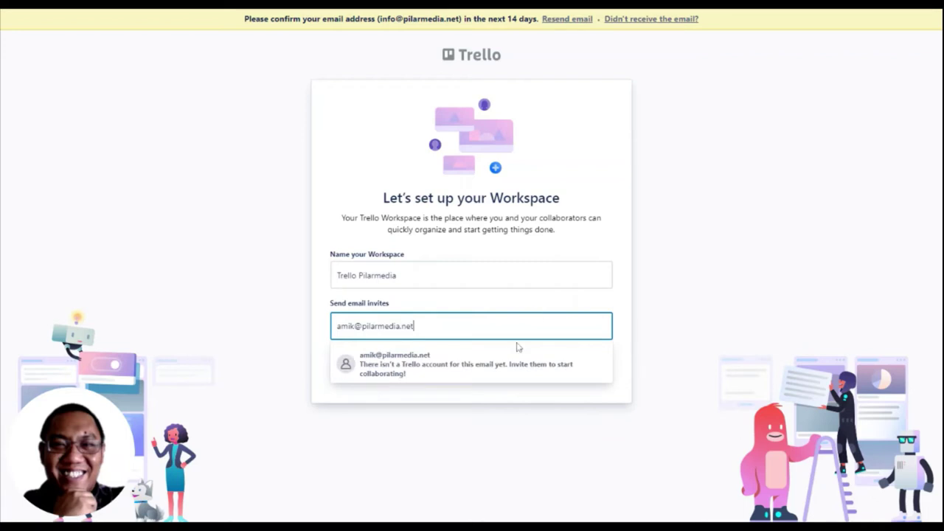
click(583, 362)
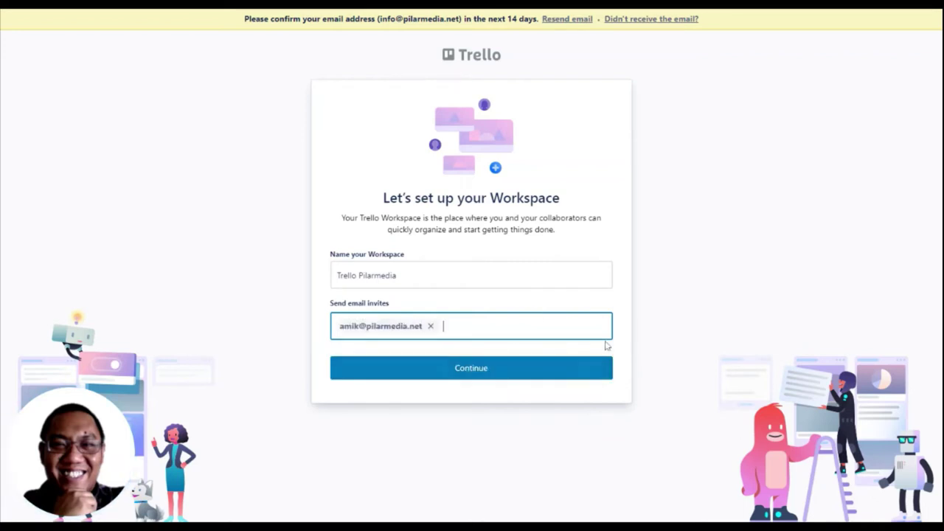
click(557, 365)
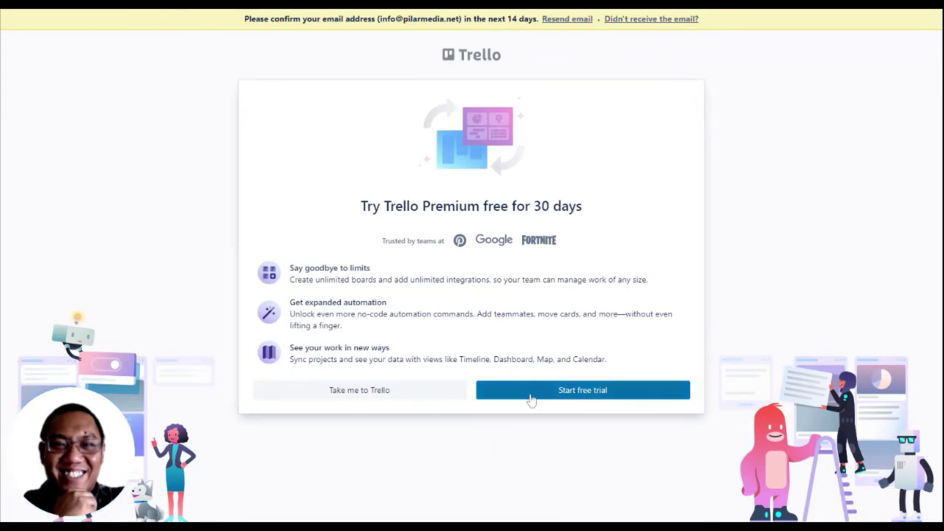
click(424, 391)
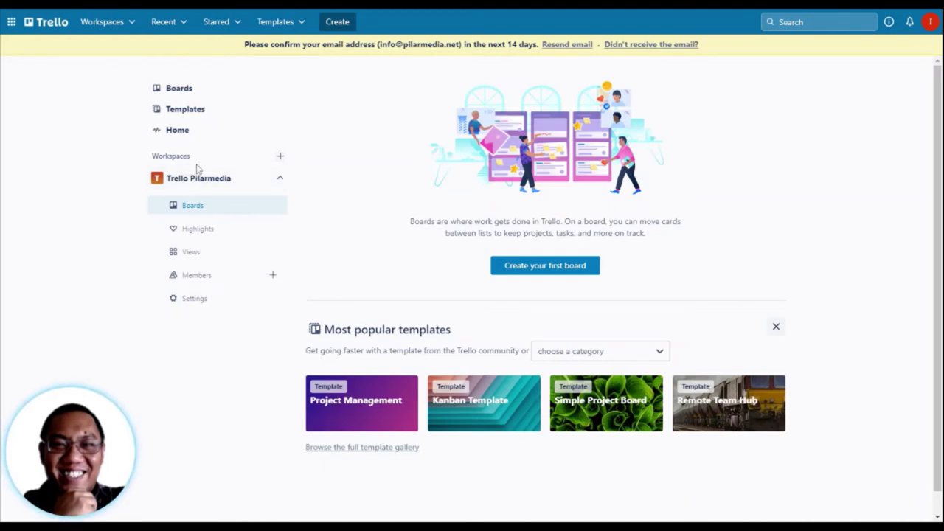
click(280, 157)
Step: Create an Operations-type workspace named SOLOG and invite a colleague's email address
text(SOLOG)
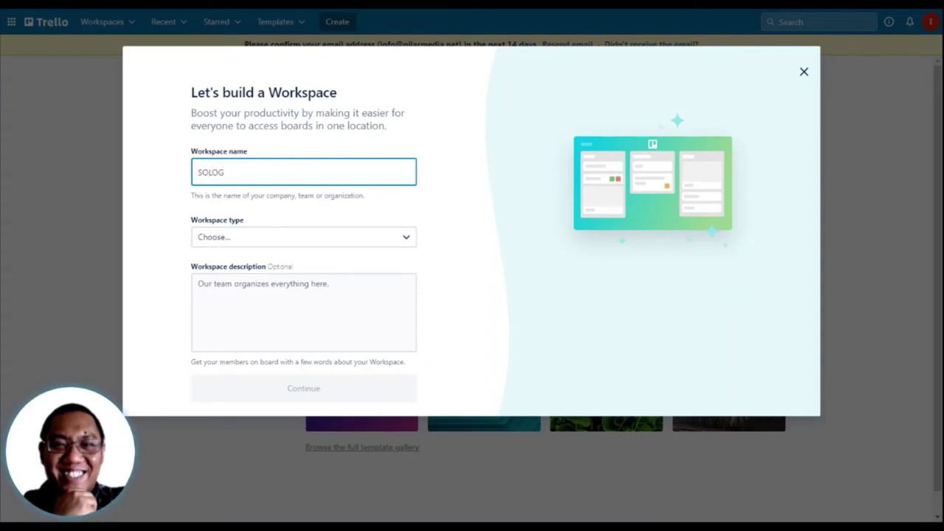
click(351, 236)
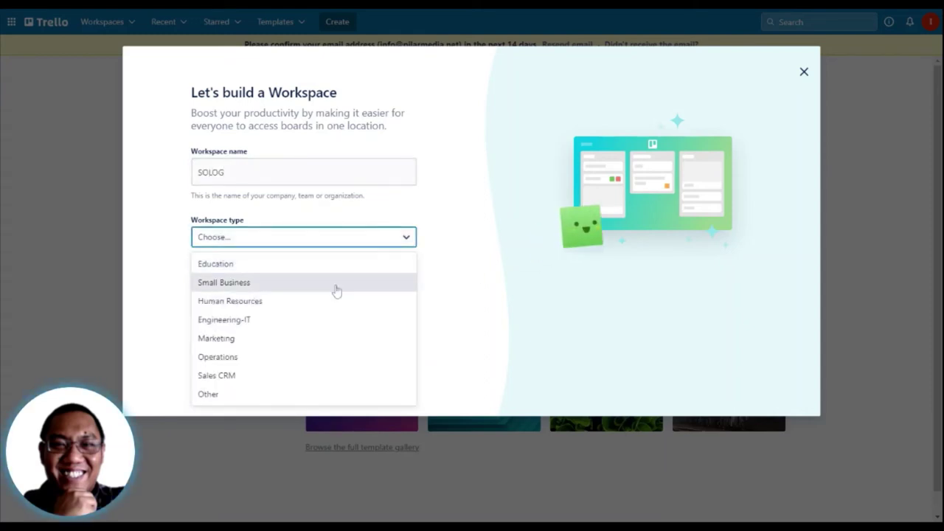
click(264, 364)
click(257, 387)
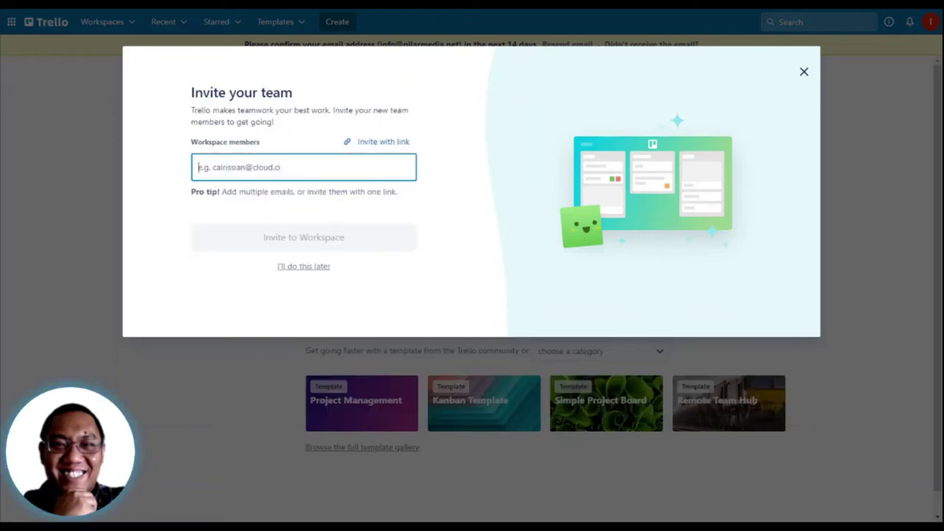
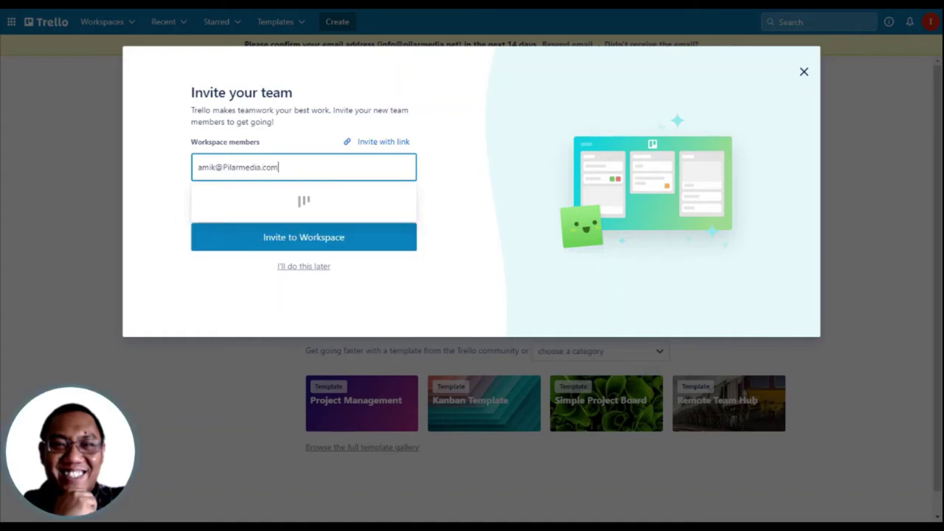
click(329, 238)
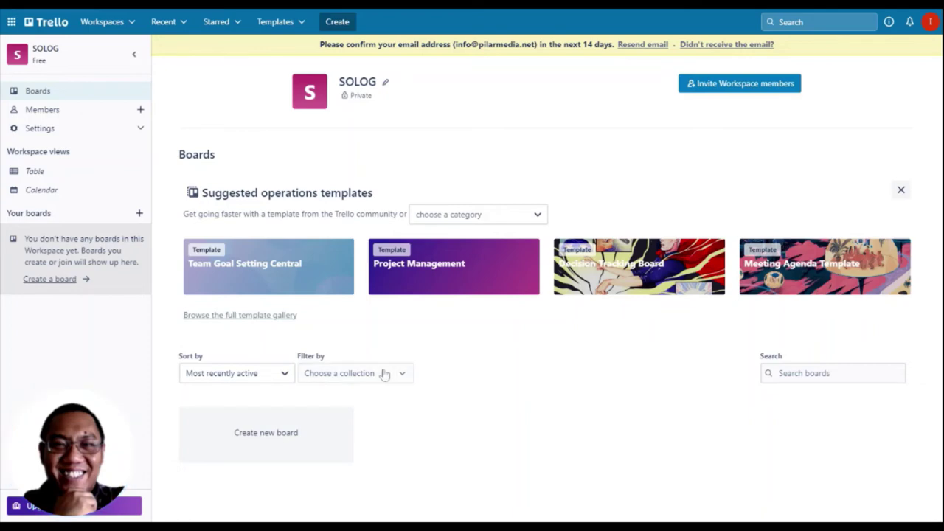
Step: Create the 'Implementasi SOLOG' board in SOLOG and dismiss the empty To Do card
click(290, 442)
text(Implementasi SOLOG)
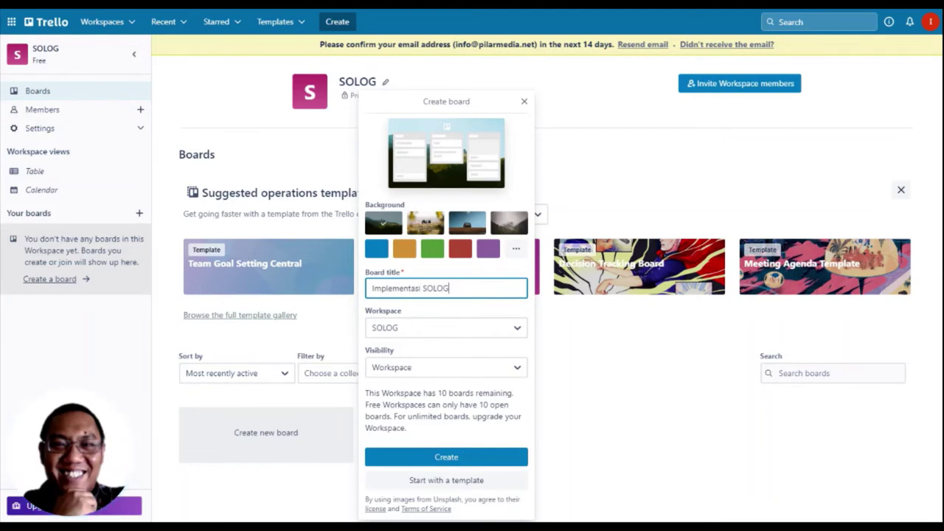
key(Return)
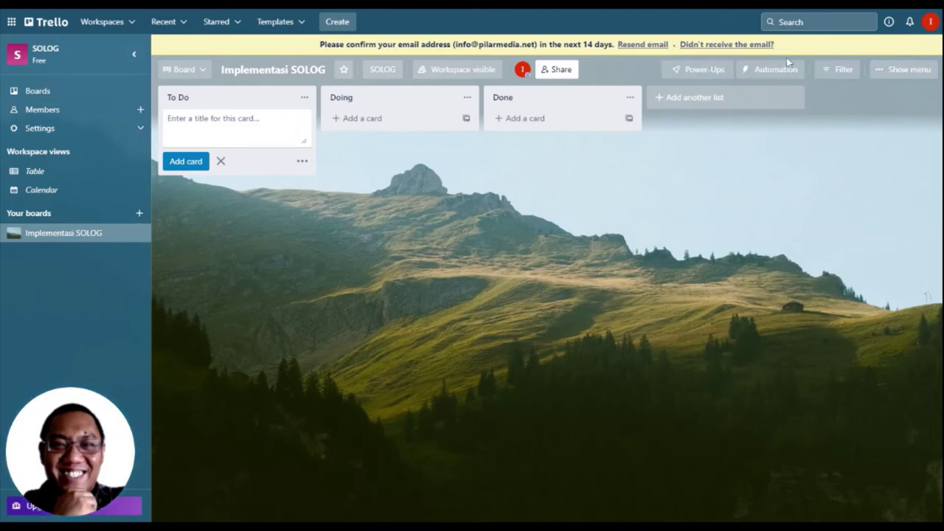
click(599, 191)
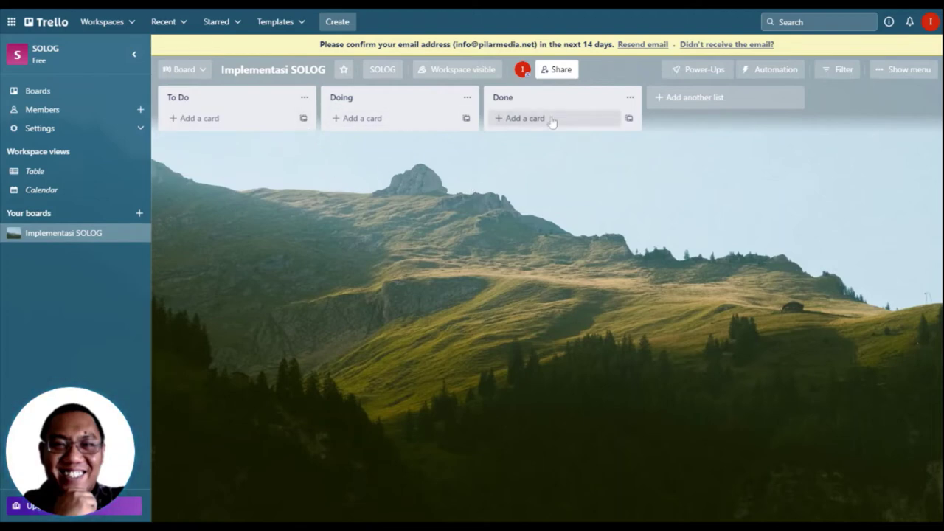
Step: Leave the To Do list's title and first position unchanged
click(222, 95)
click(275, 149)
drag(259, 98, 273, 103)
click(257, 101)
click(294, 179)
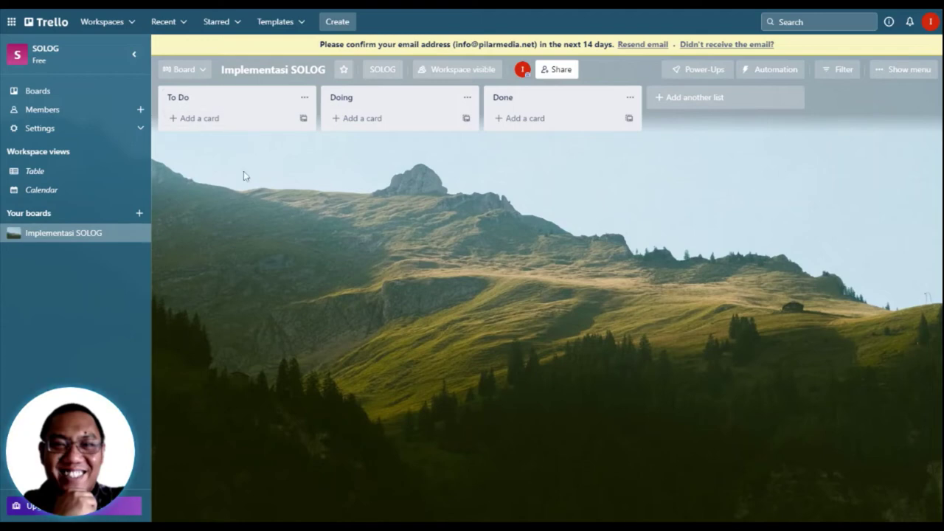
Step: Add the card 'Meeting Pertama SOLOG' to To Do and close the extra card entry
click(240, 120)
click(435, 196)
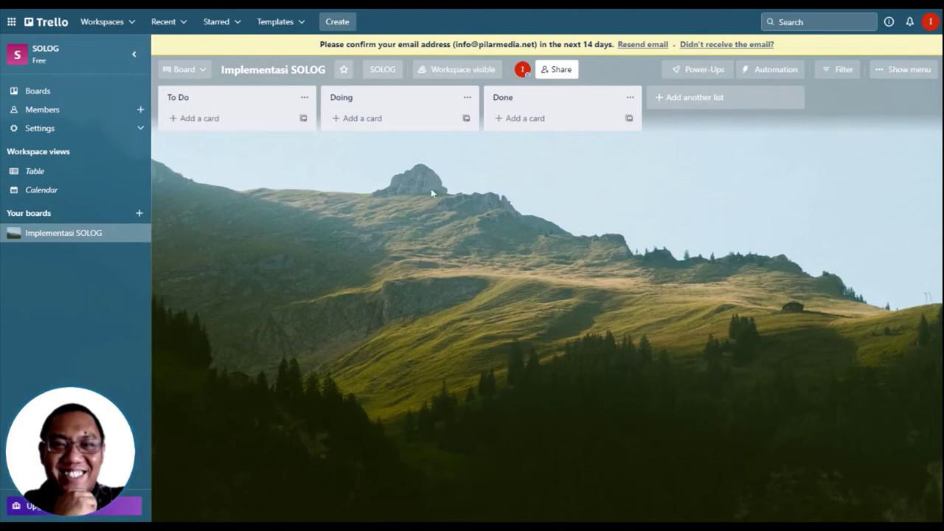
click(253, 122)
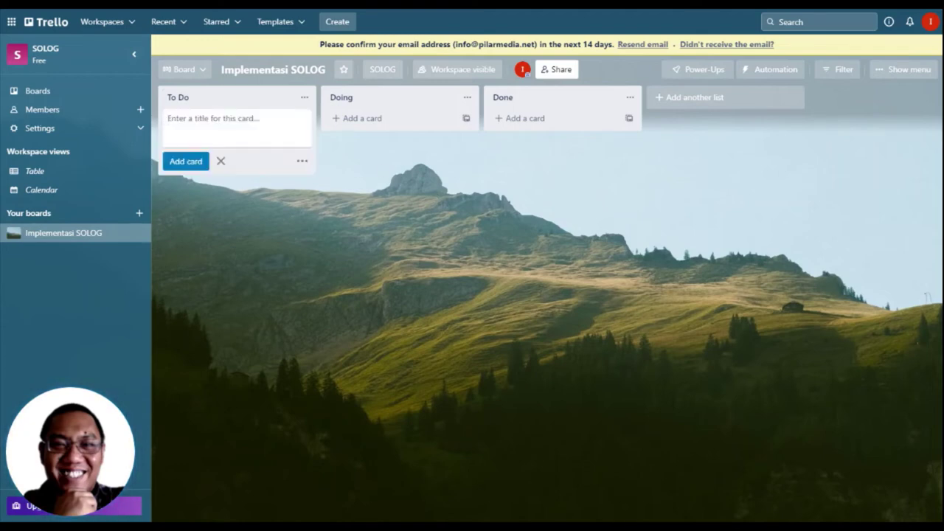
text(Meeting Pertama SOLO)
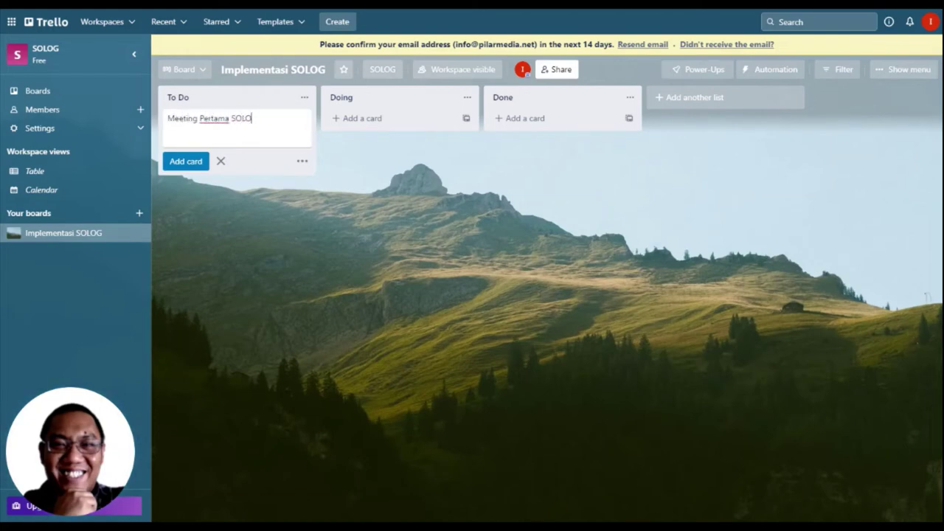
text(G)
key(Return)
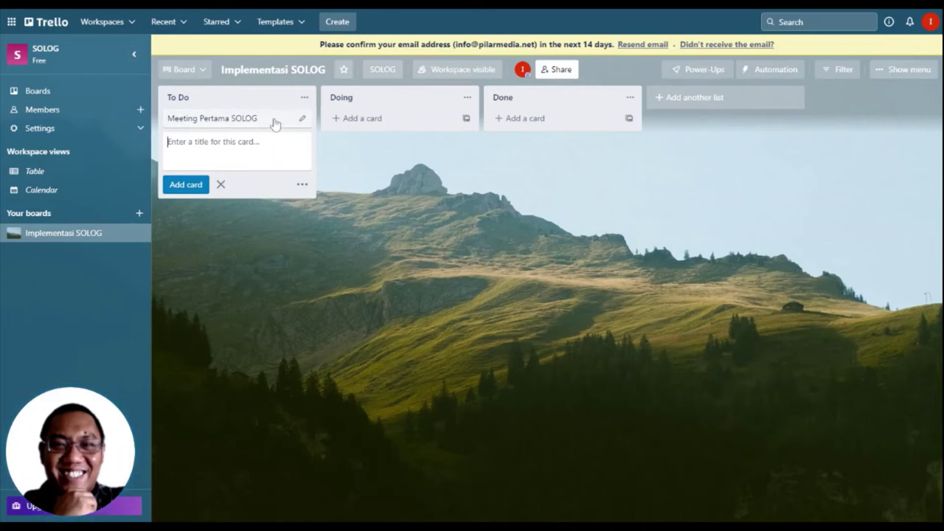
drag(273, 120, 244, 184)
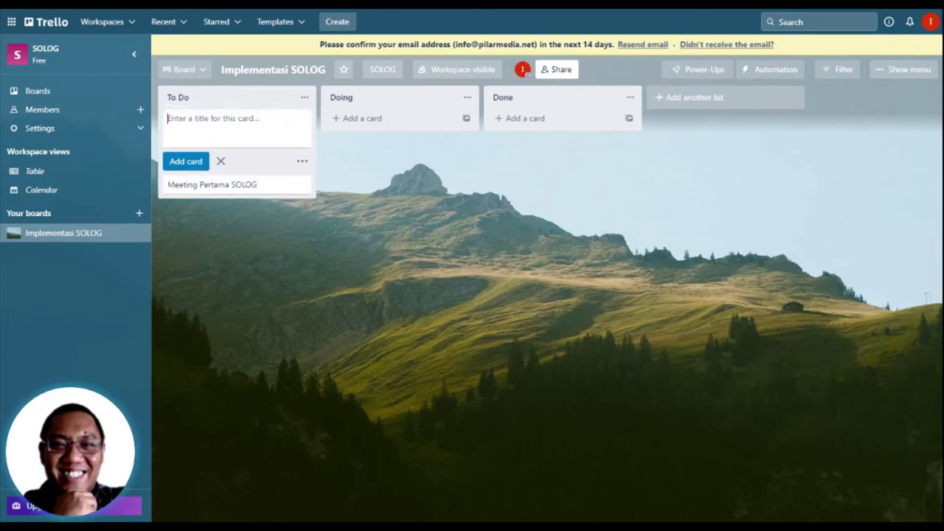
click(378, 194)
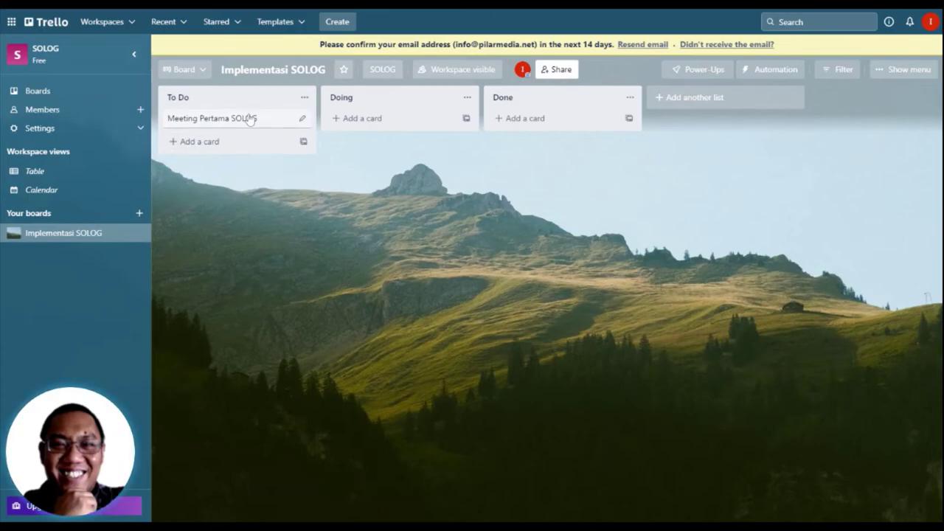
Step: Save the card description 'Meeting pertama di kantor Pilarmedia' and open its member list
click(250, 120)
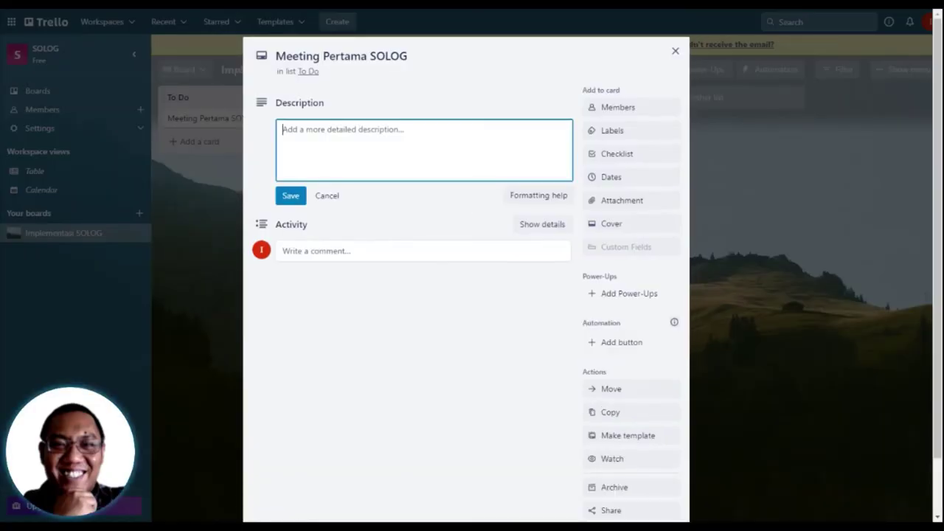
text(Meeting pertama di k)
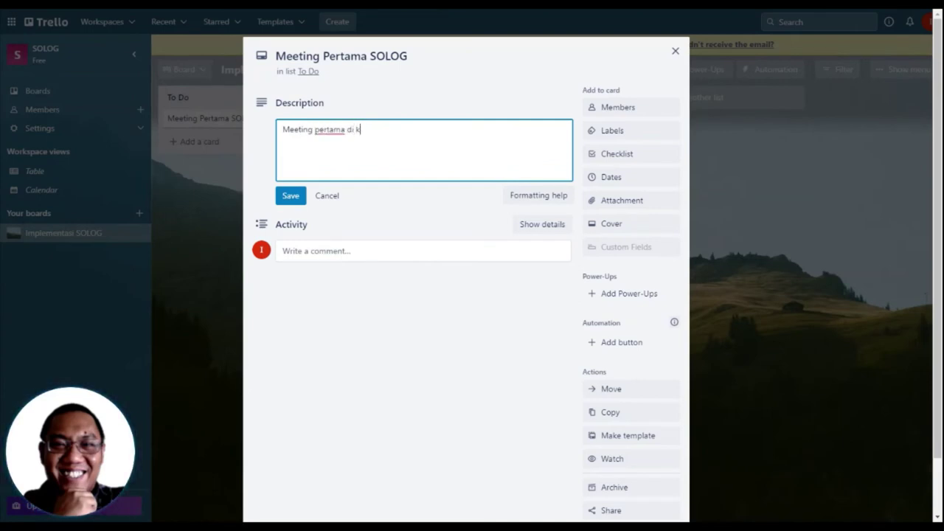
text(antor Piatra)
key(BackSpace)
key(BackSpace)
key(BackSpace)
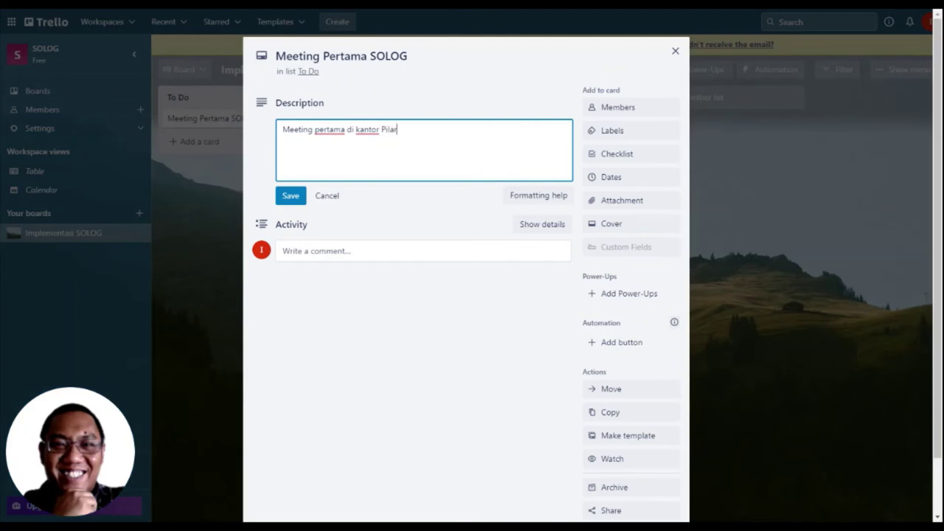
click(284, 201)
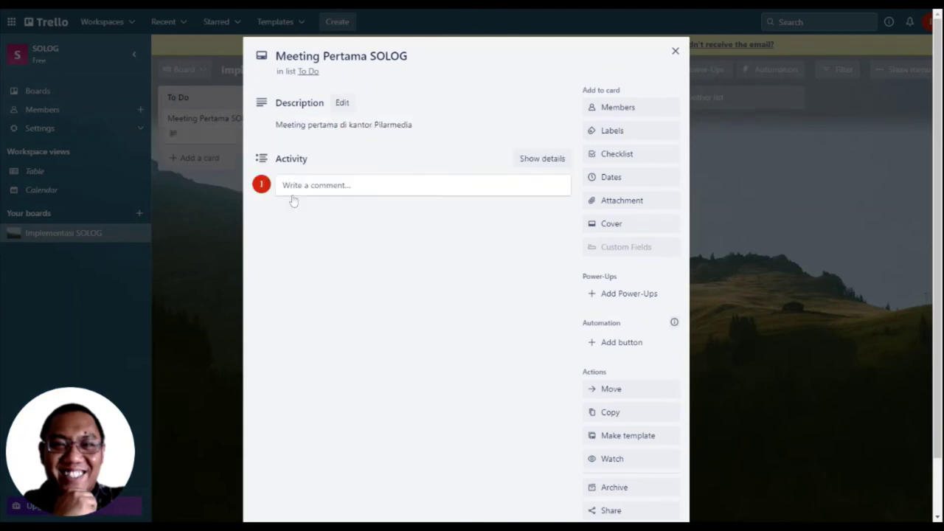
click(625, 110)
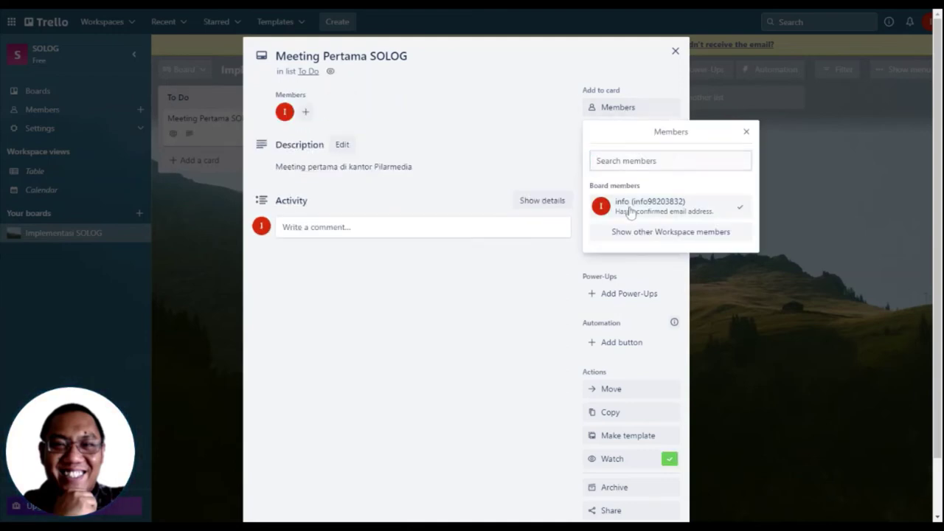
Step: Rename the yellow label to 'Penting' and apply it to the card
click(746, 132)
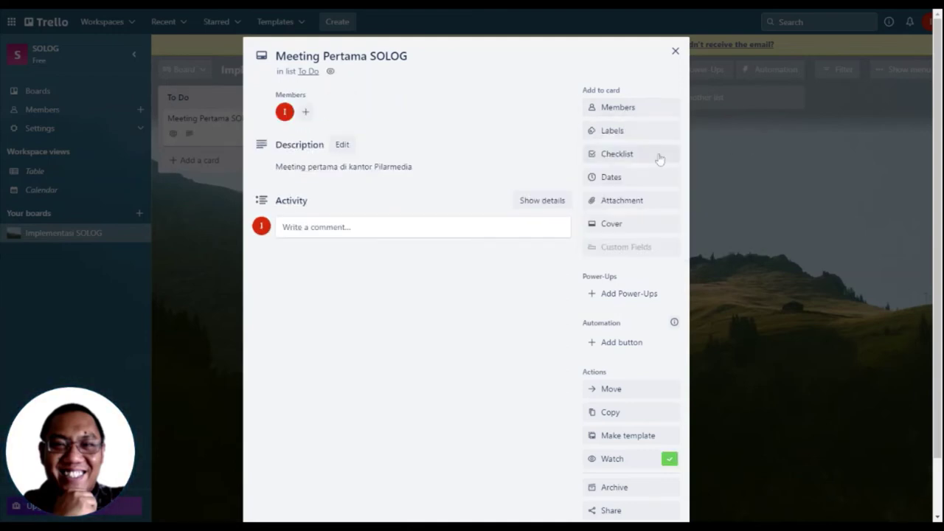
click(633, 136)
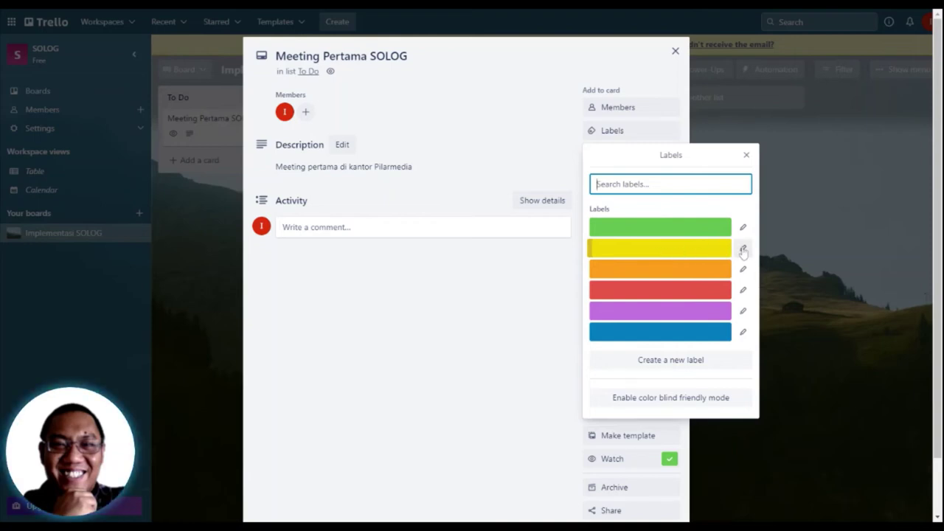
click(743, 248)
text(Penting)
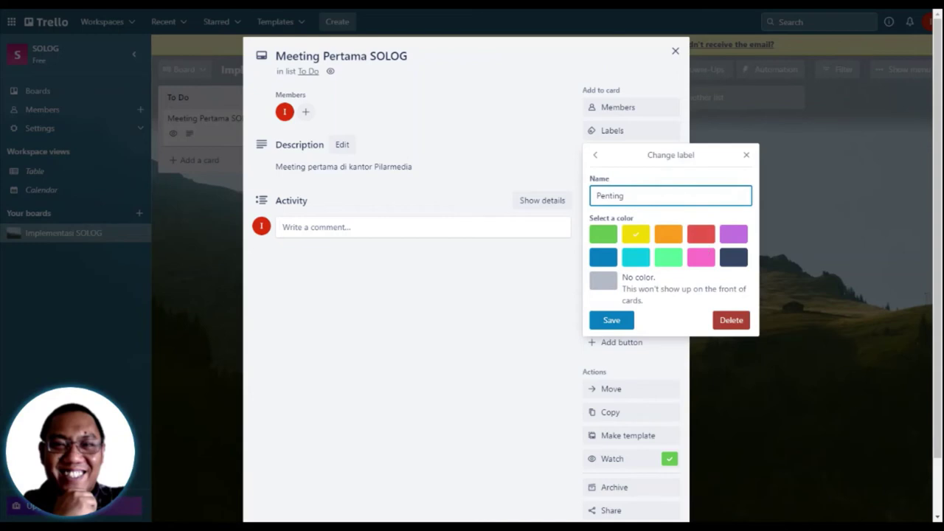
click(618, 325)
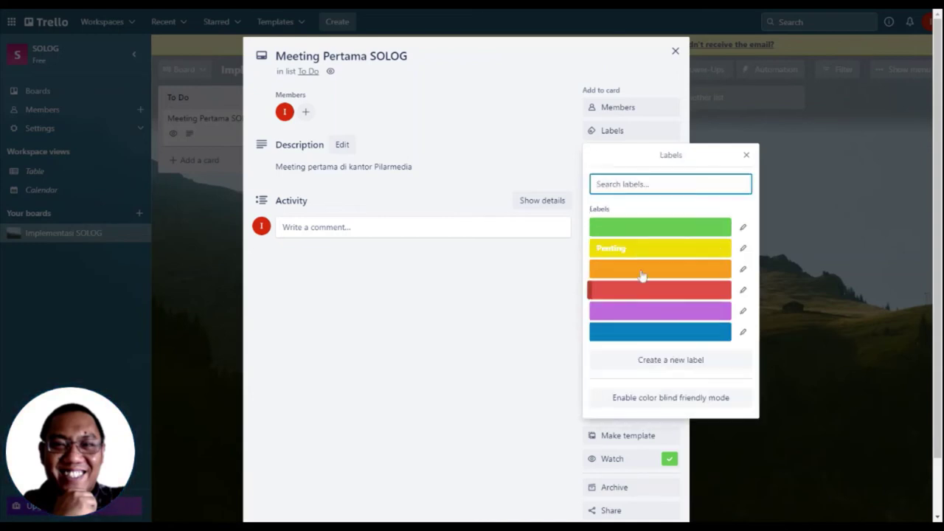
click(657, 251)
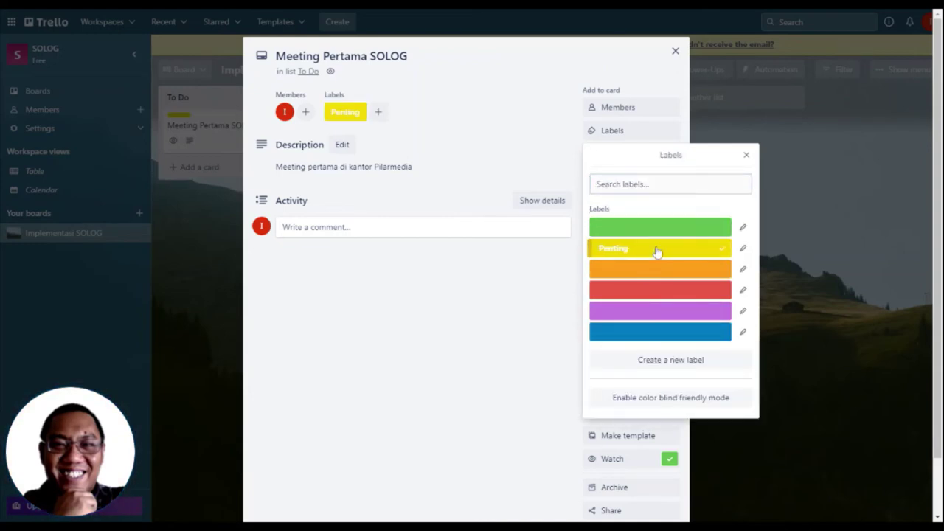
click(498, 155)
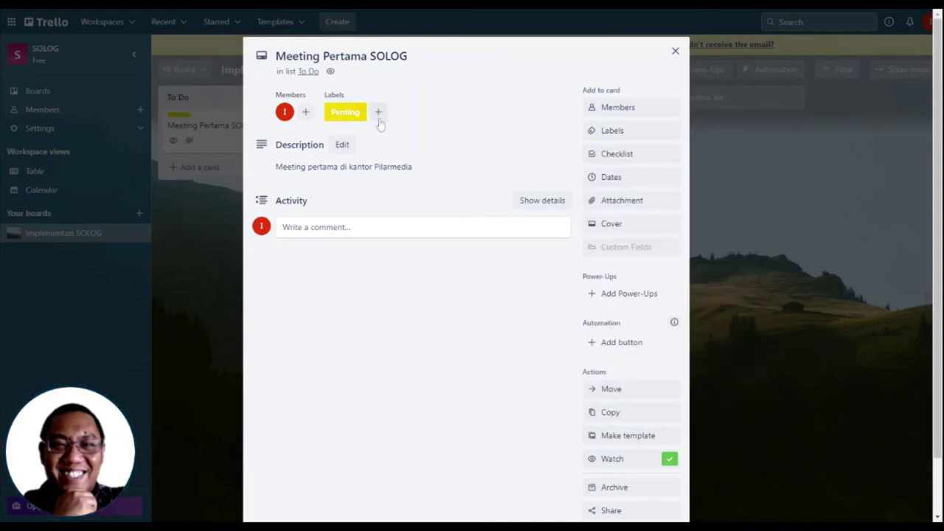
Step: Set the card's due date to August 15, 7:59 AM
click(596, 178)
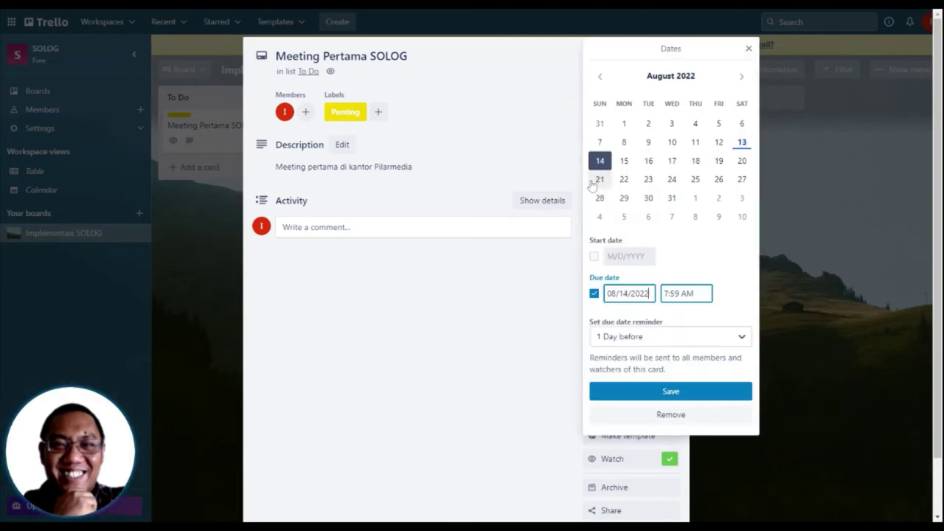
click(625, 161)
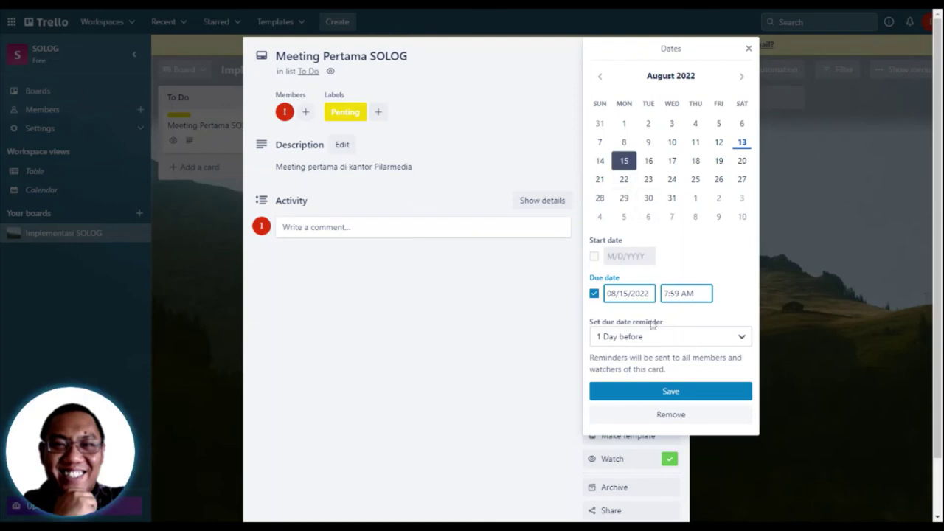
click(656, 393)
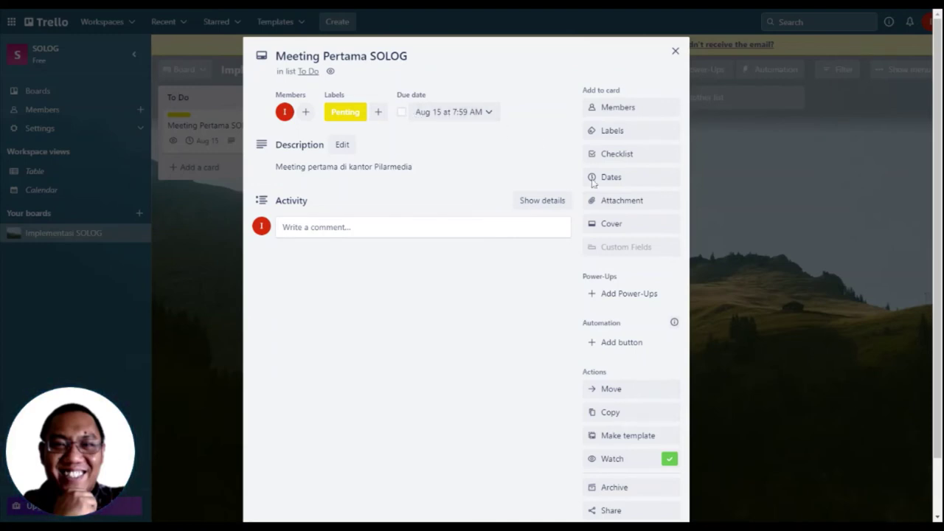
Step: Upload a file from the computer as a card attachment
click(635, 212)
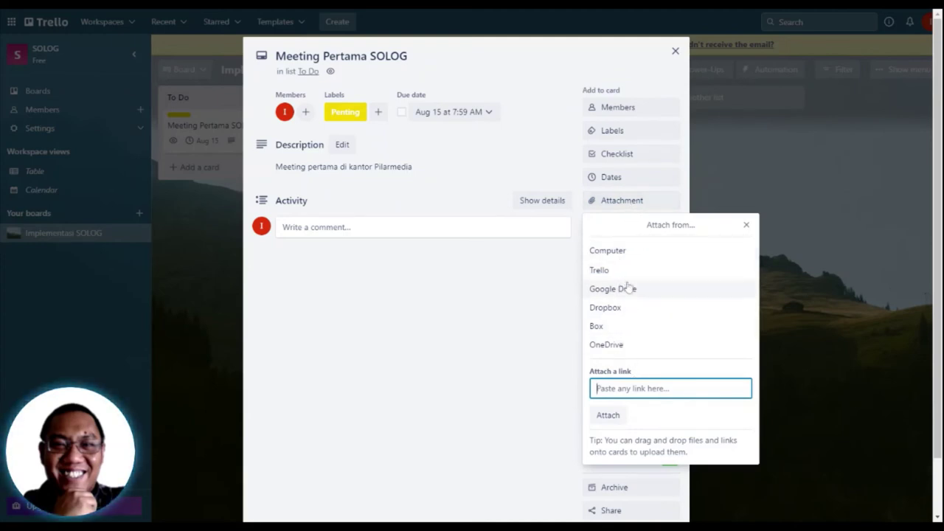
click(627, 255)
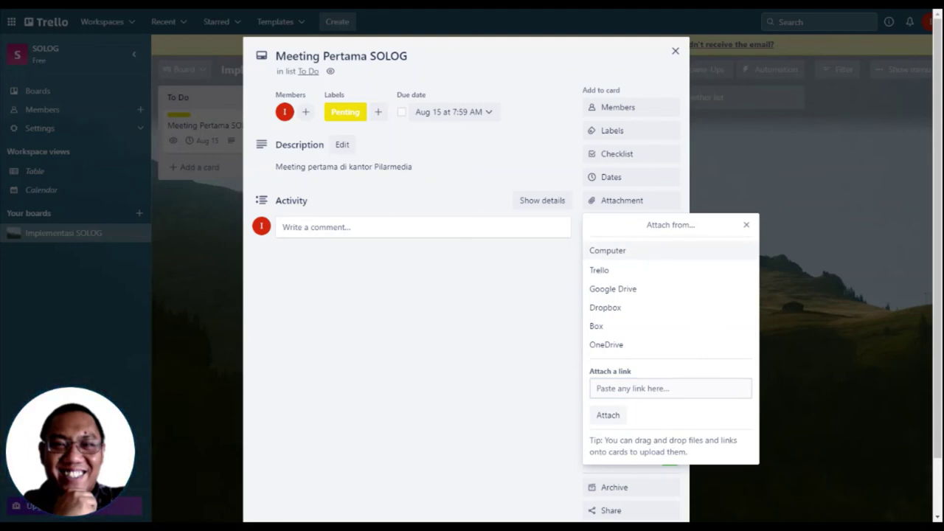
key(Return)
click(575, 283)
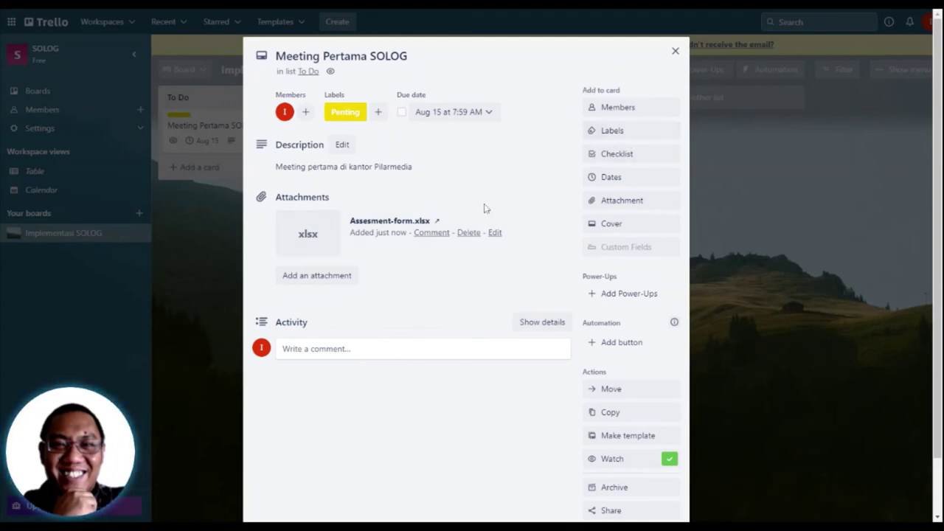
Step: Attach alur.png from the computer and remove it as the card cover
click(629, 201)
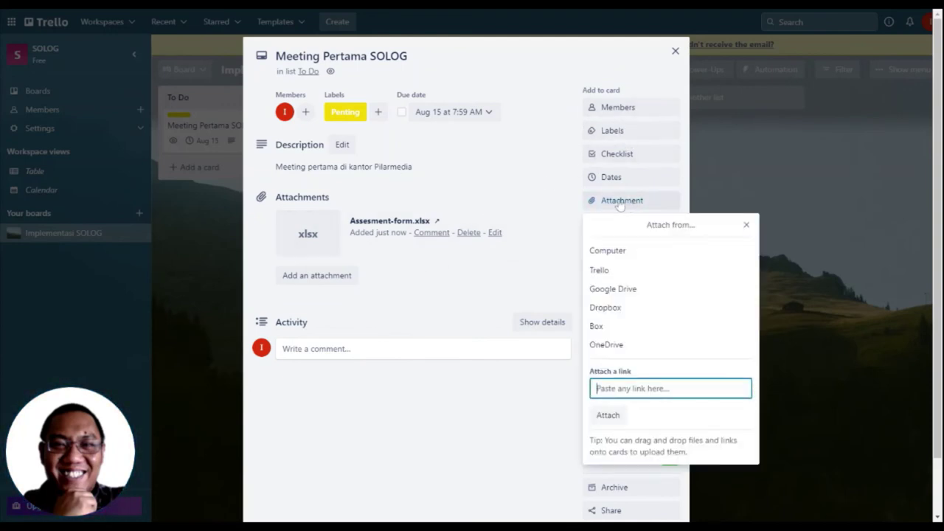
click(633, 255)
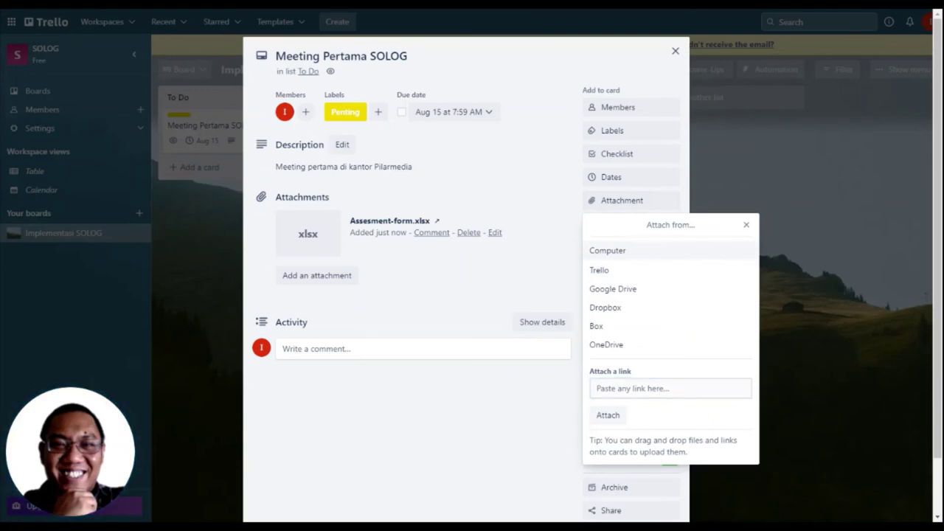
click(746, 226)
click(746, 230)
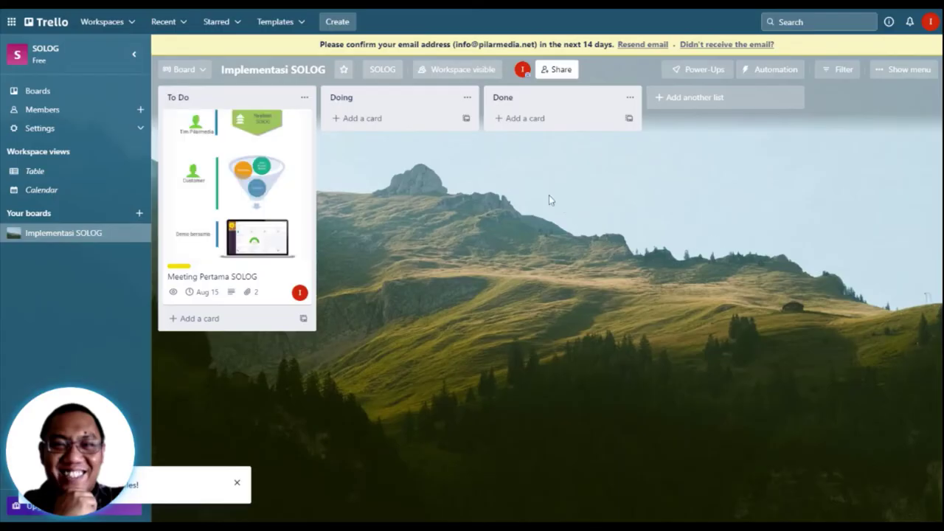
click(232, 189)
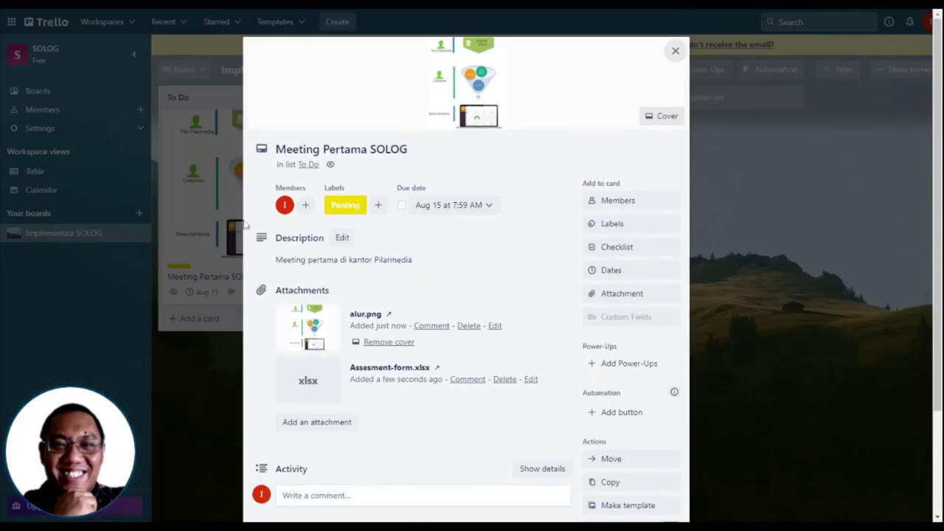
click(384, 348)
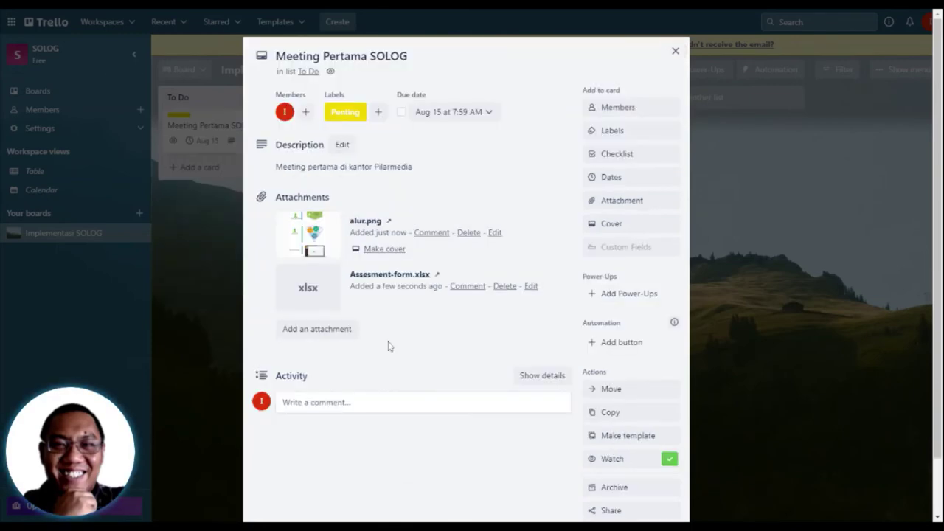
Step: Post the comment 'tolong dibuatkan' mentioning a board member, then close the card
click(348, 402)
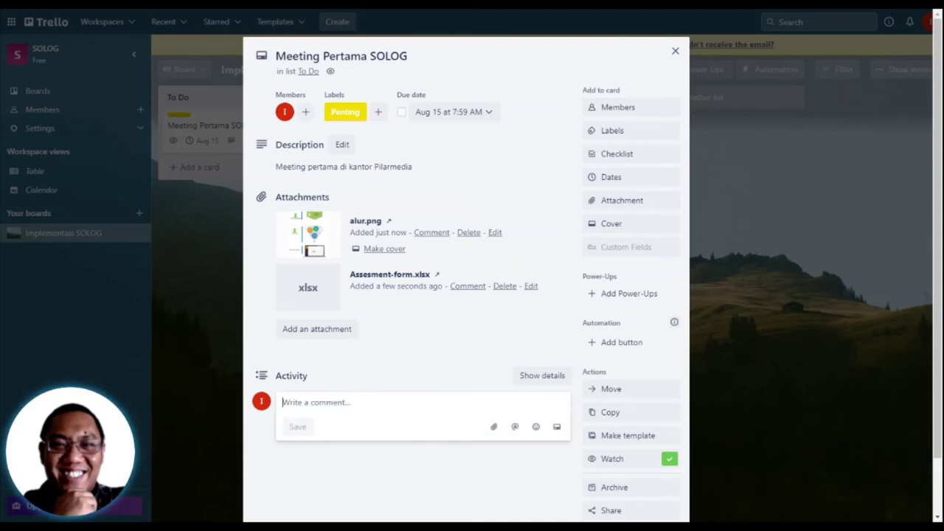
click(450, 234)
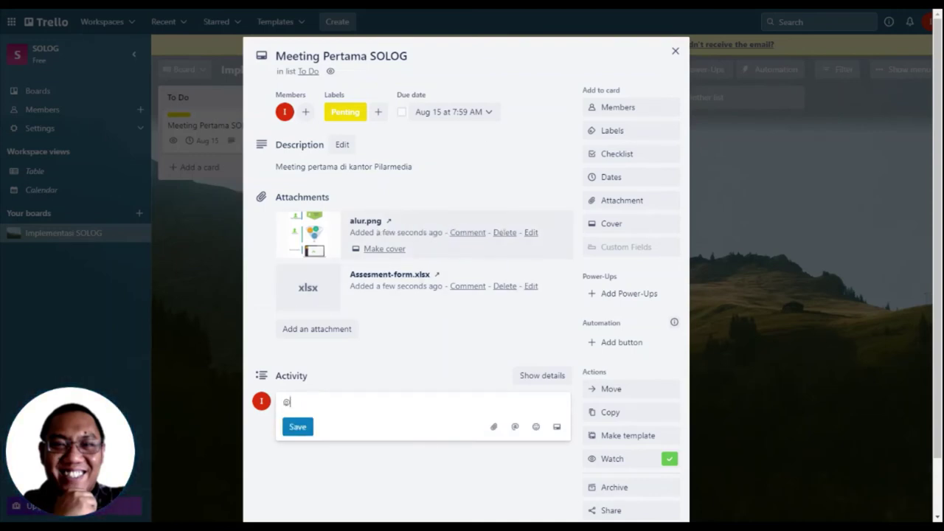
text(@am)
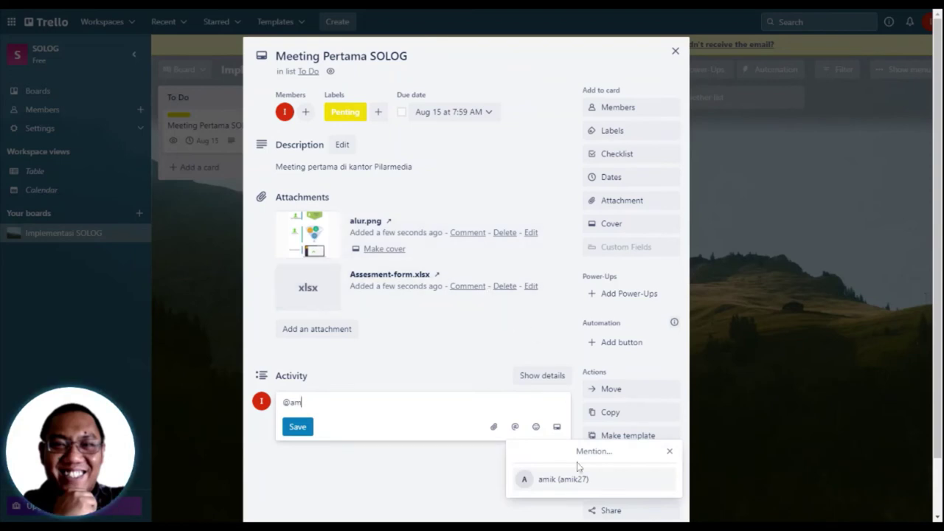
click(582, 479)
text(tolong dibuatkan)
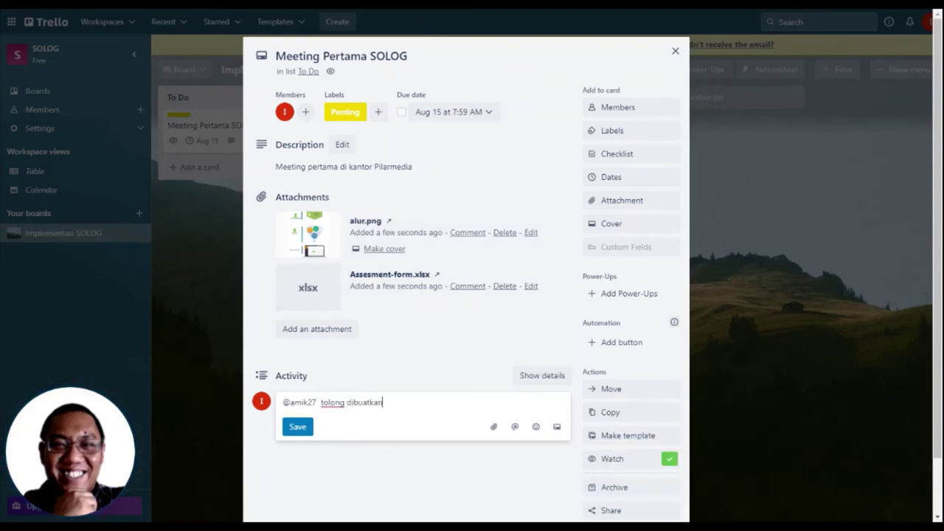
click(297, 431)
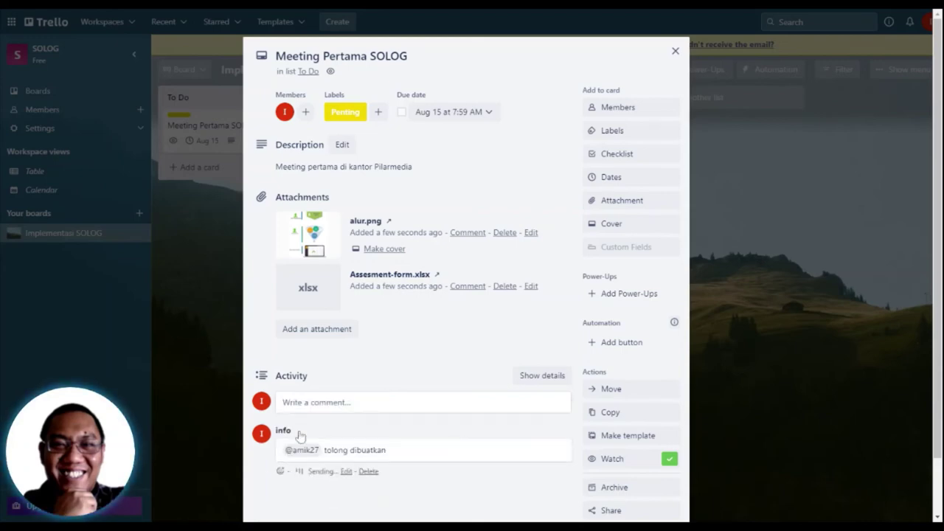
click(754, 256)
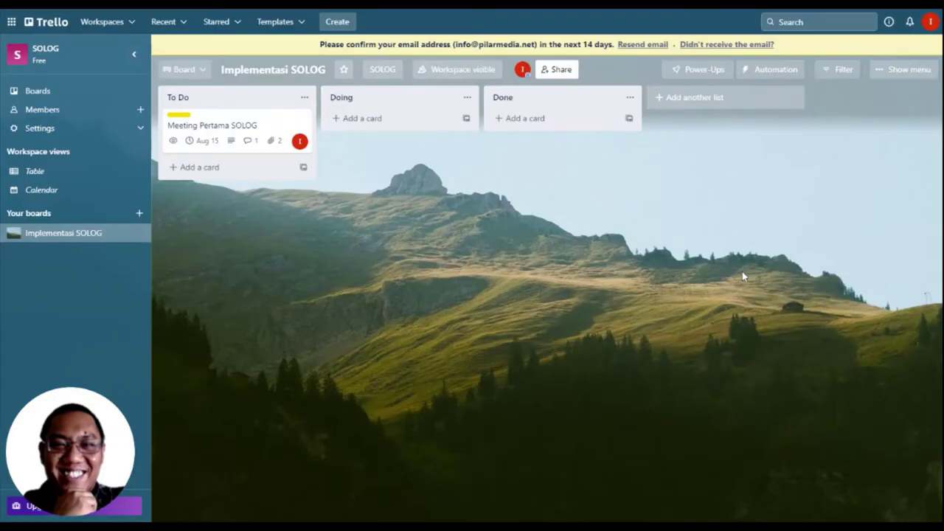
Step: Check notifications, then drag the meeting card to Doing, to Done, and back to Doing
click(930, 21)
click(910, 21)
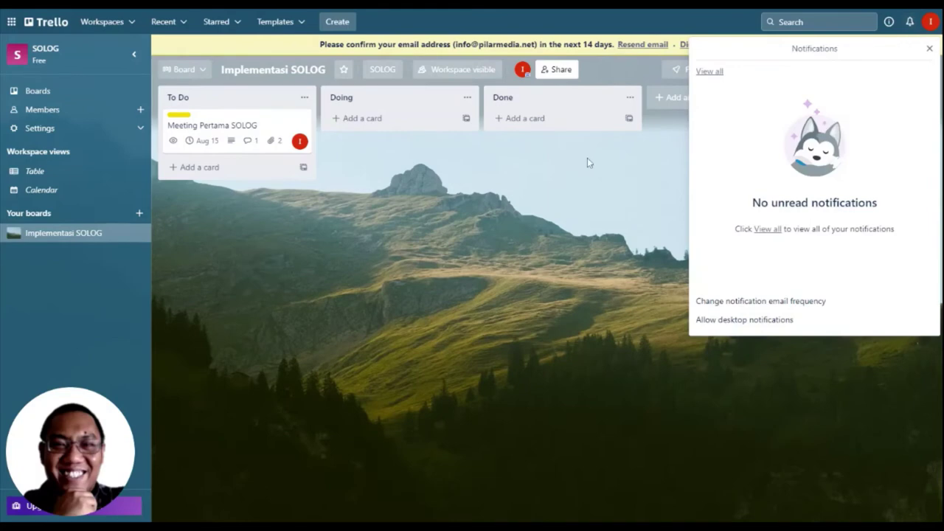
click(587, 162)
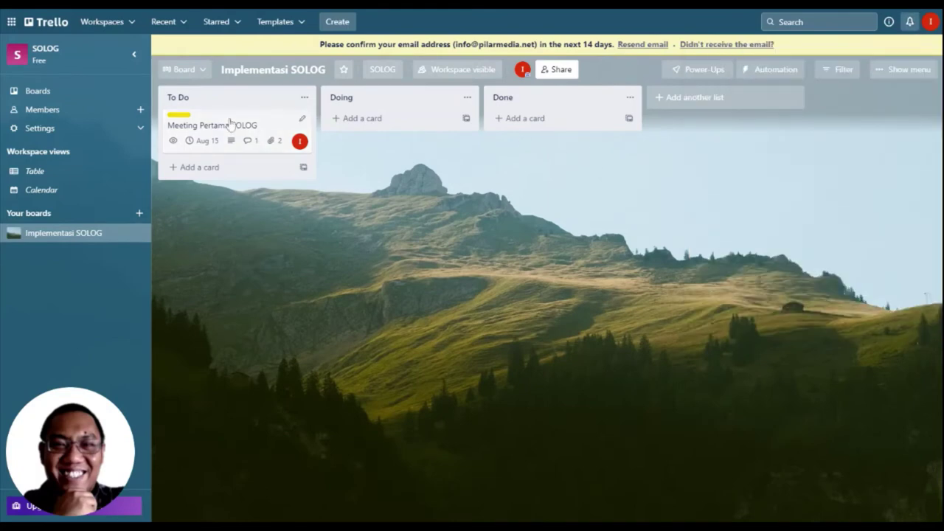
drag(230, 123, 386, 115)
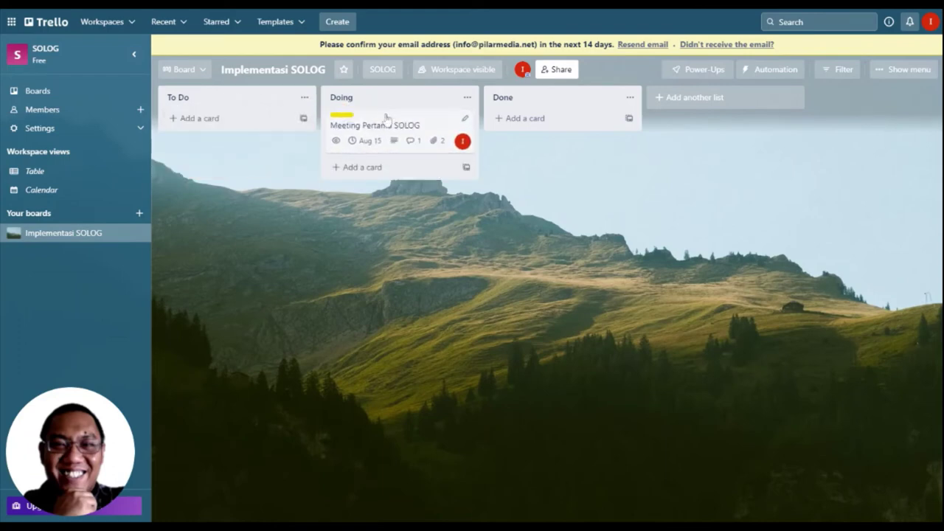
drag(360, 121, 518, 107)
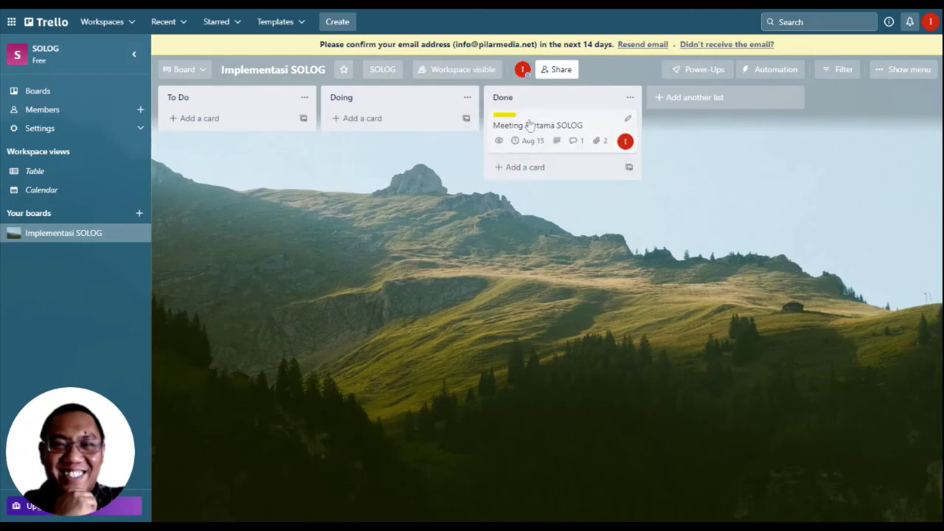
drag(530, 125, 244, 116)
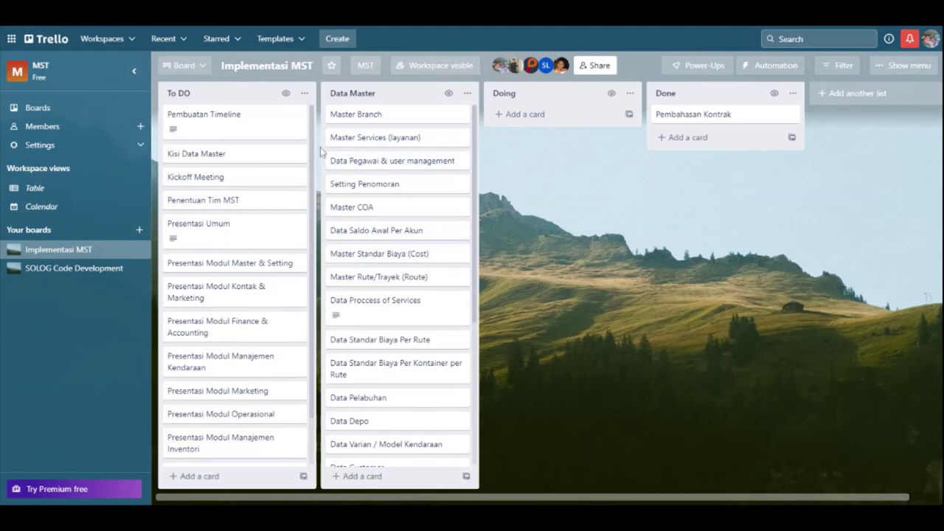
Step: Open the Pembuatan Timeline card from the To DO list
click(226, 128)
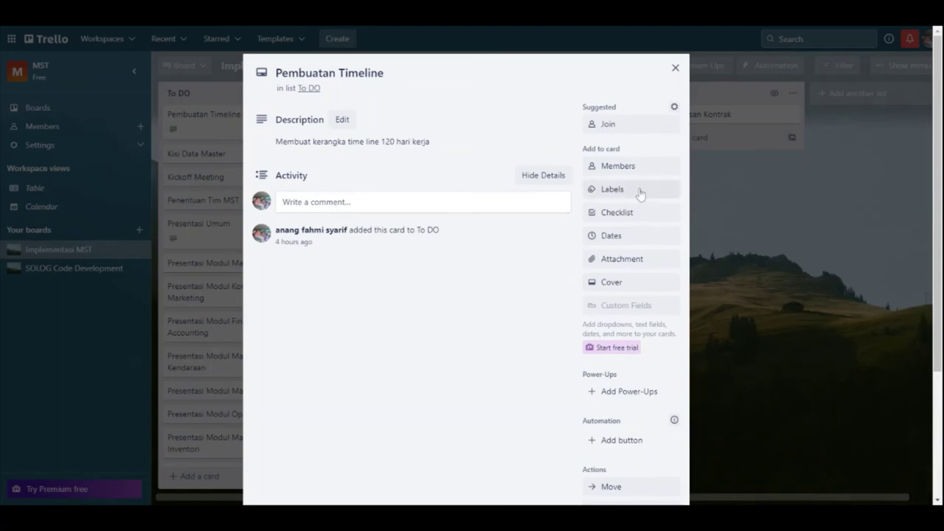
Step: Set the card's due date to Aug 17, 8:07 AM
click(631, 236)
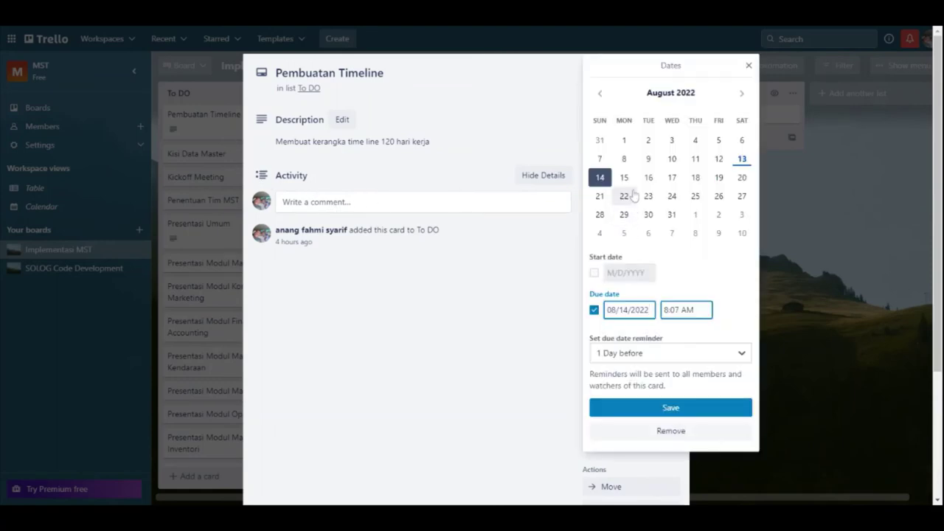
click(671, 180)
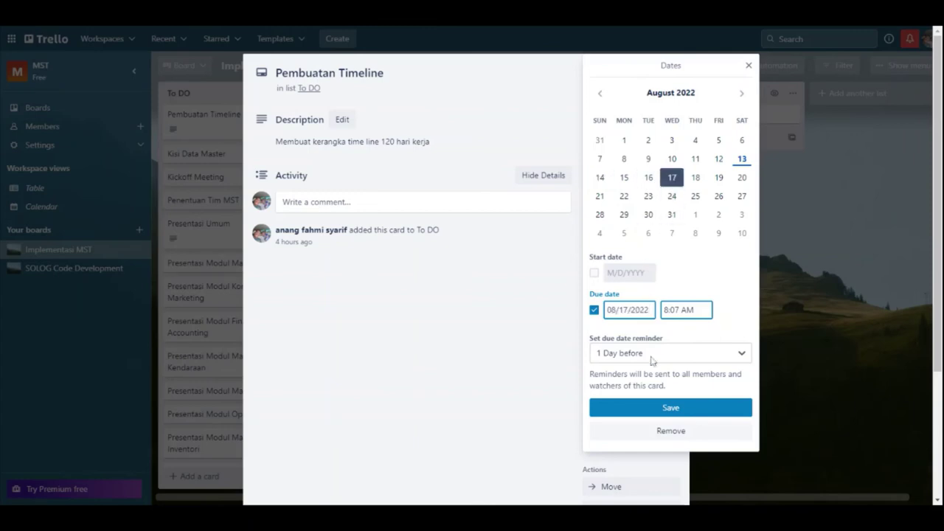
click(661, 410)
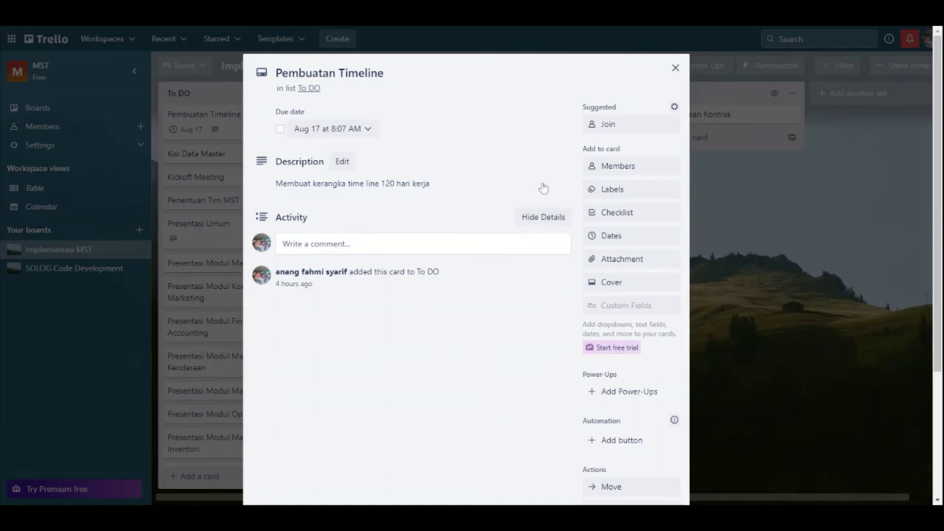
Step: Assign three board members to the Pembuatan Timeline card
click(643, 166)
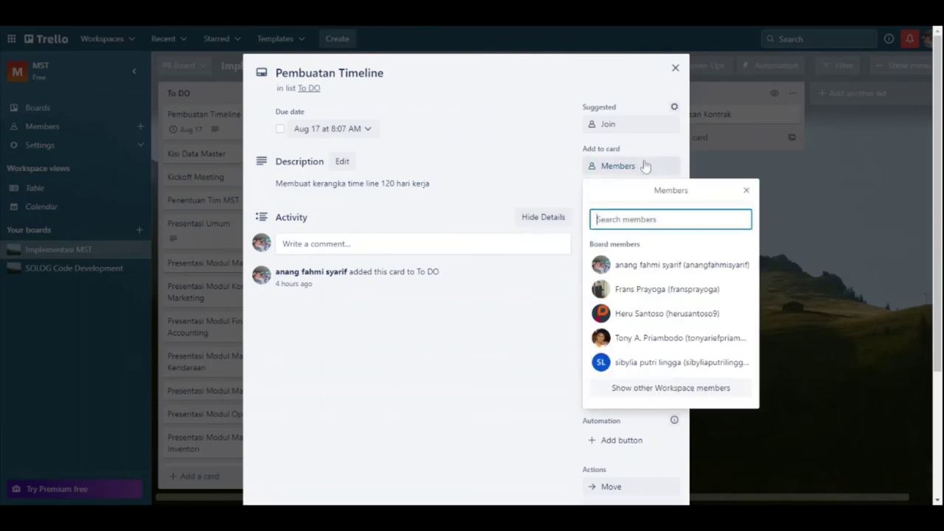
click(636, 265)
click(639, 289)
click(640, 314)
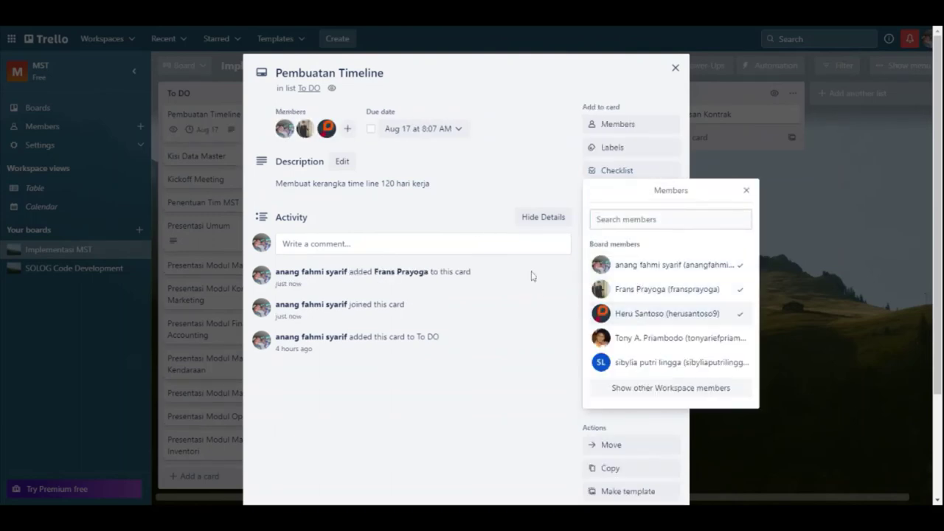
click(493, 174)
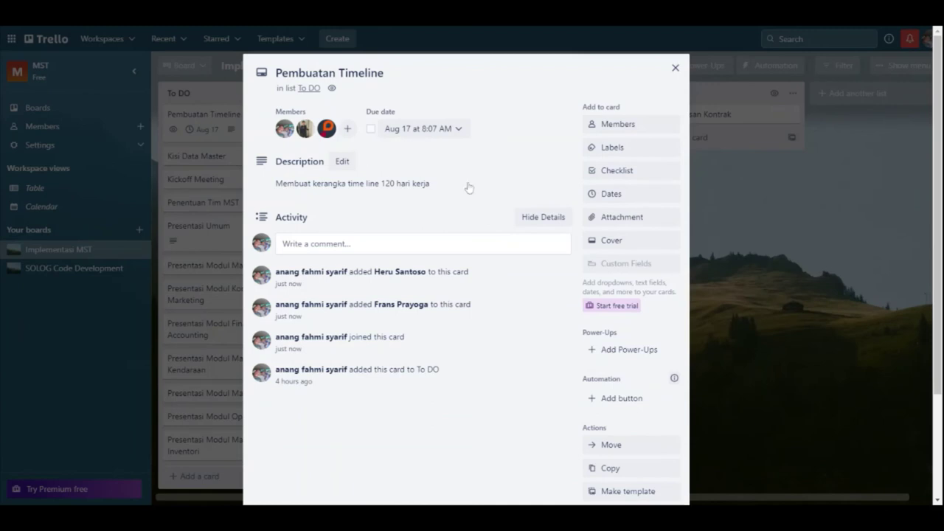
Step: Upload Project Timeline.mmap from the computer as a card attachment
click(623, 220)
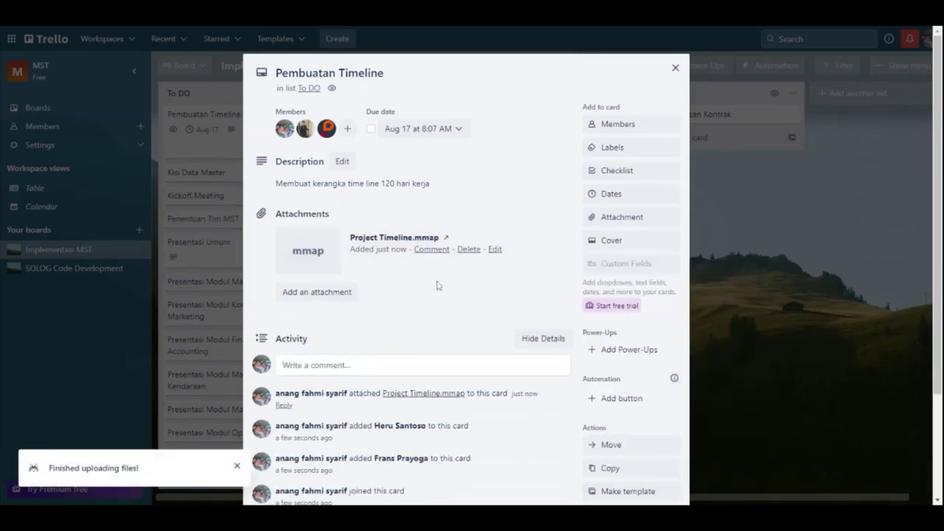
scroll(434, 276, down, 1)
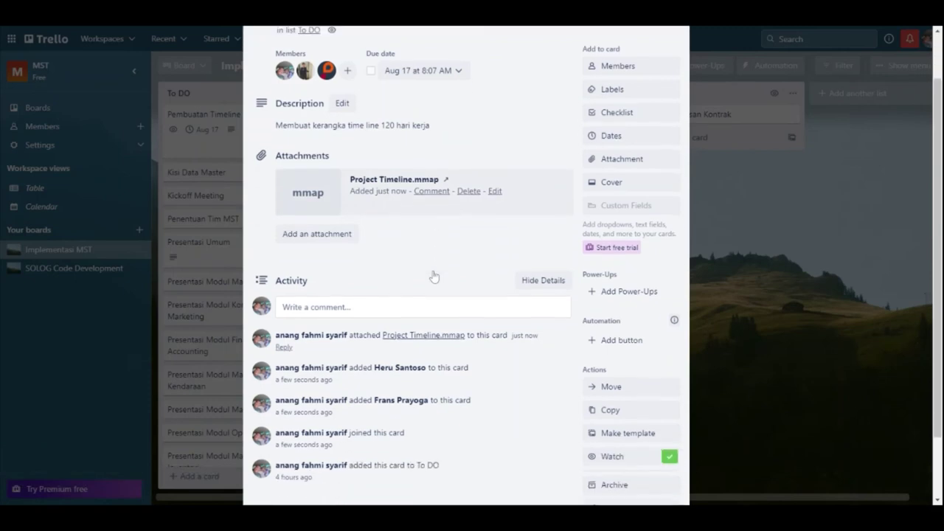
click(406, 312)
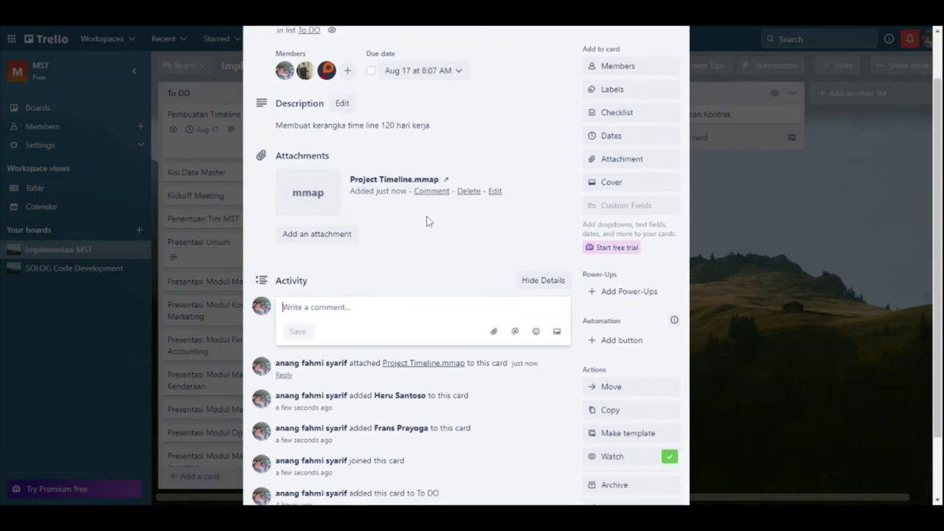
Step: Post 'Convert ke HTML dan excel, thx' mentioning a teammate, then close the card
text(@fr)
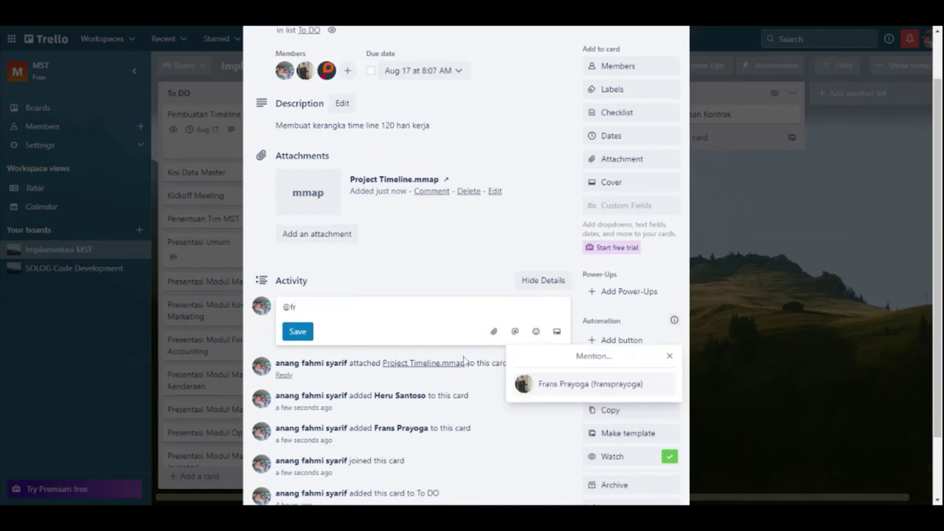
click(591, 384)
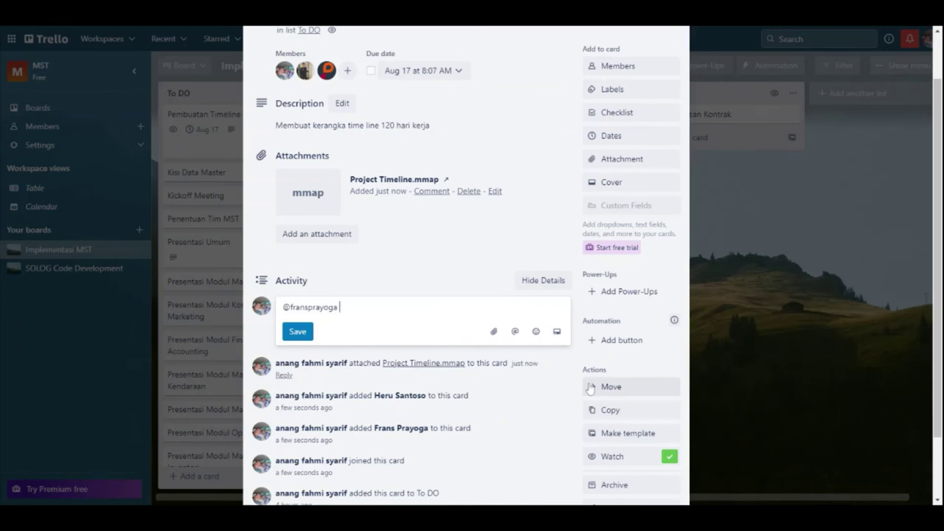
text(Bre)
key(BackSpace)
key(BackSpace)
key(BackSpace)
text(Convert ke)
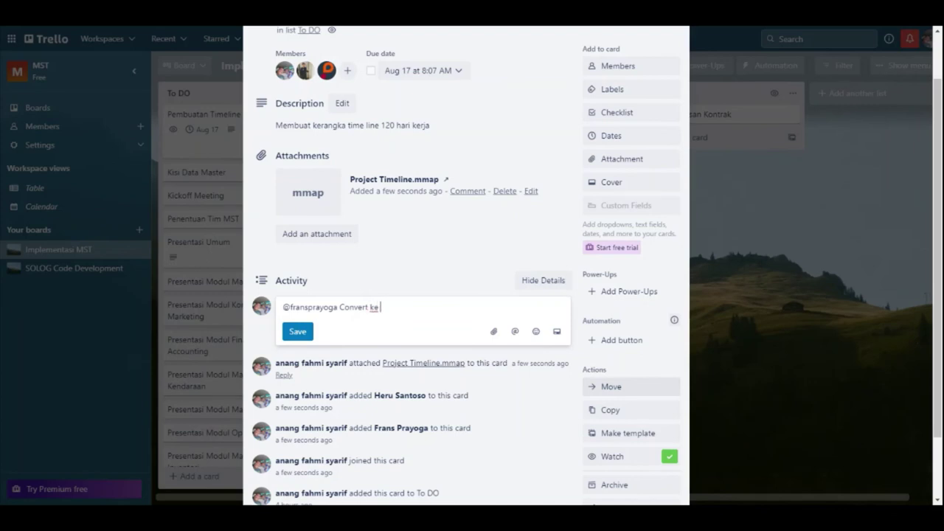
text( HTML dan excel, thi)
click(298, 332)
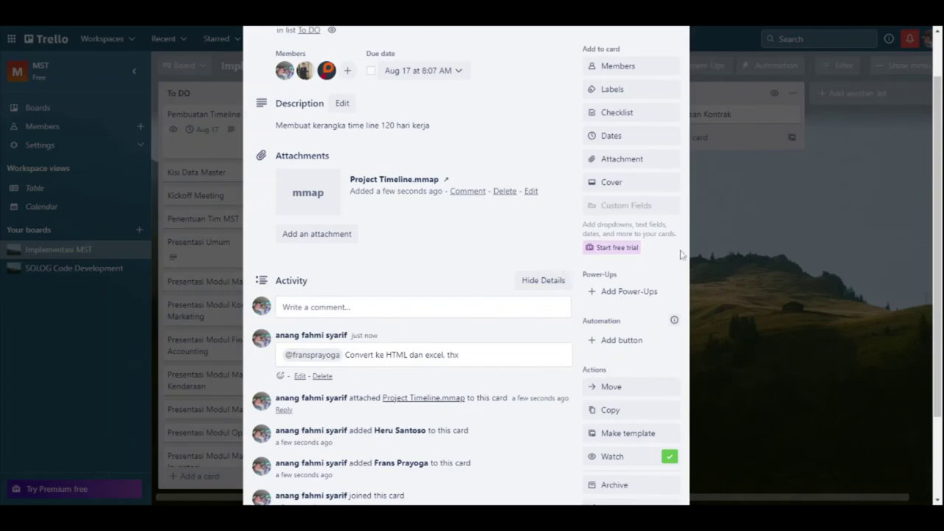
click(740, 240)
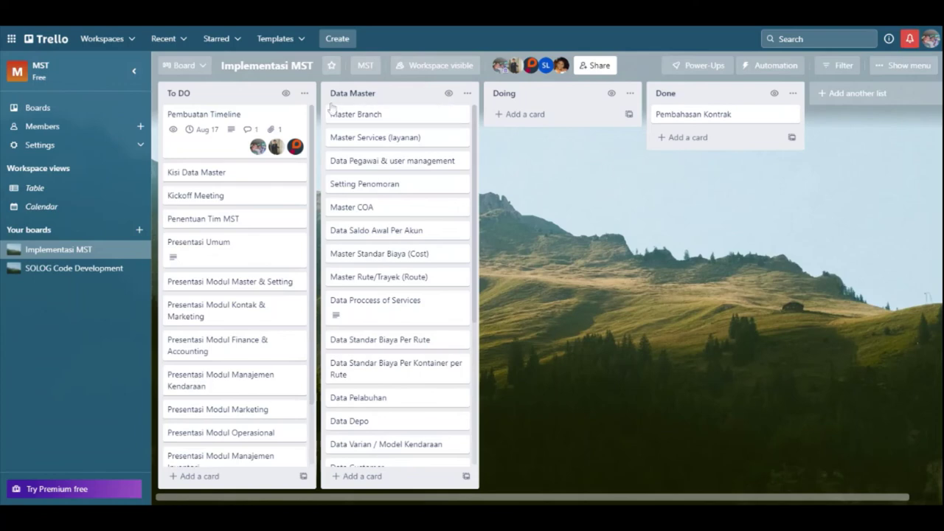
drag(225, 122, 532, 111)
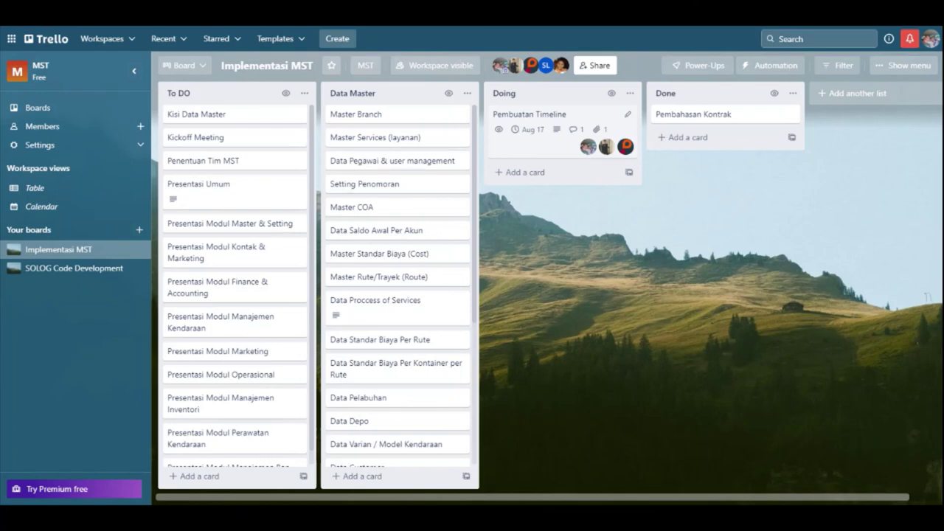
drag(528, 122, 667, 119)
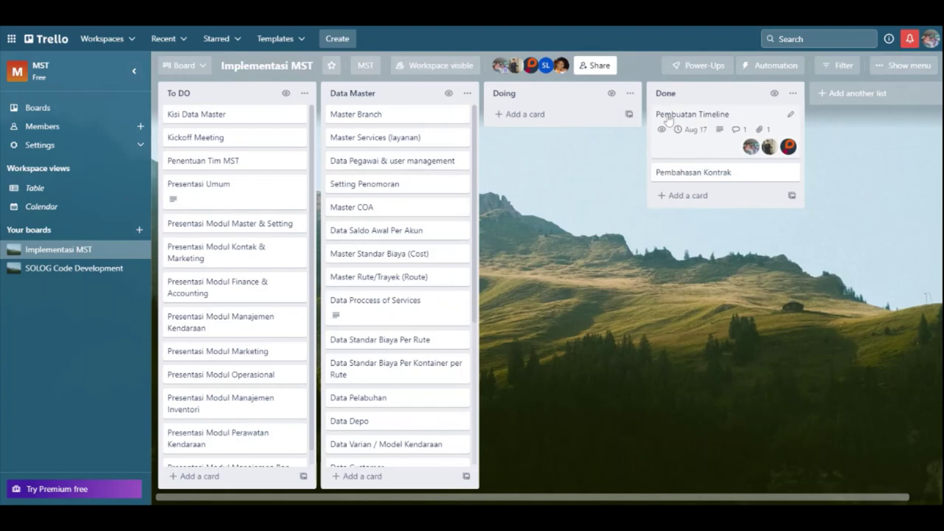
drag(678, 121, 236, 108)
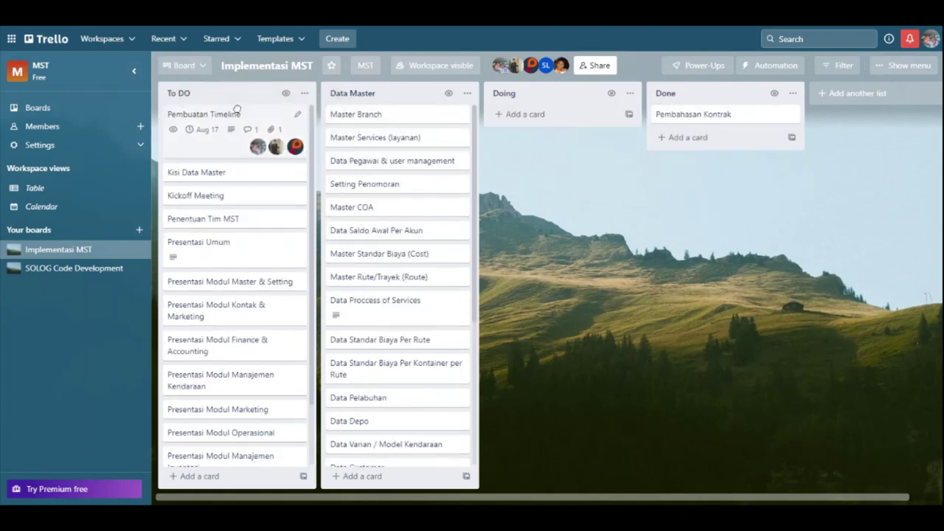
scroll(417, 143, down, 3)
scroll(417, 144, up, 3)
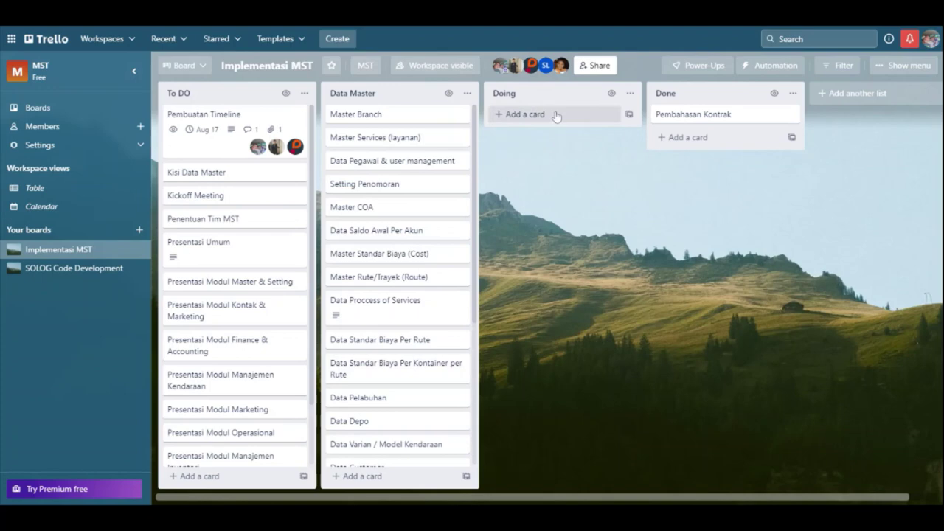
scroll(273, 265, down, 2)
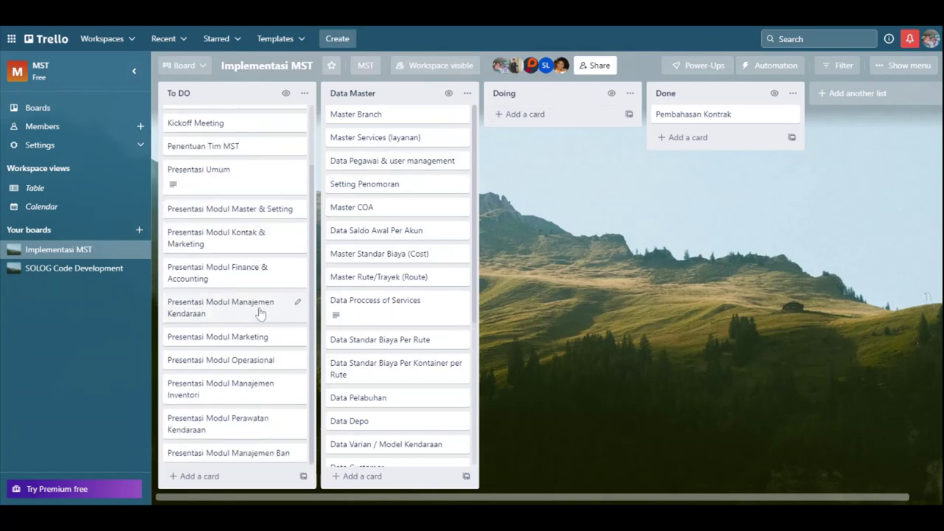
click(237, 478)
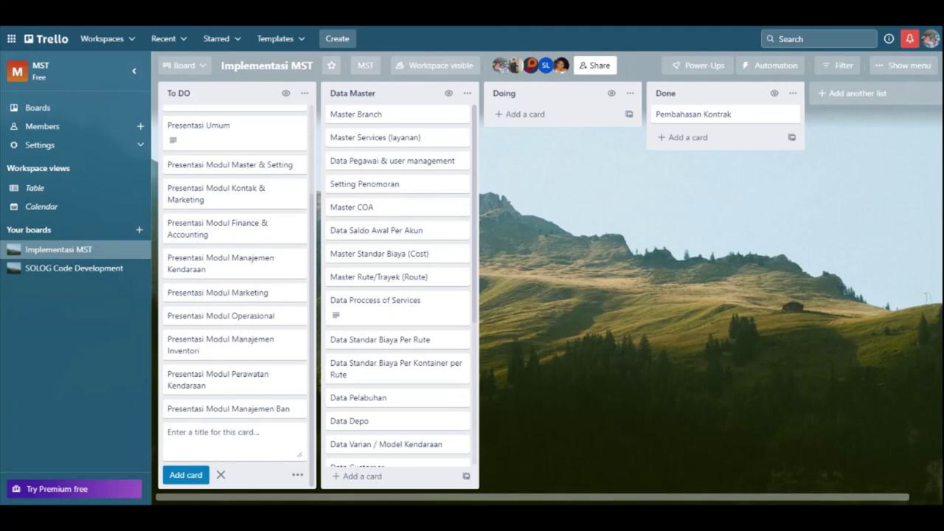
click(220, 475)
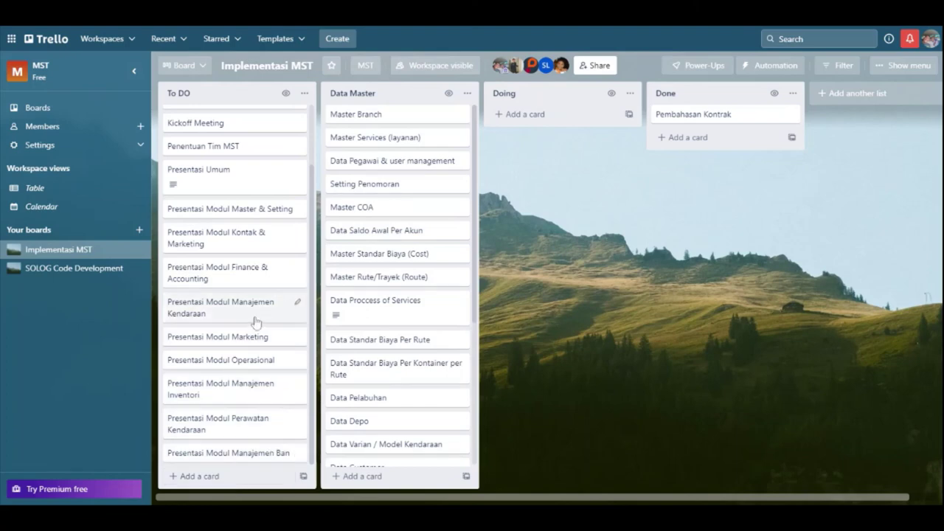
scroll(285, 180, up, 2)
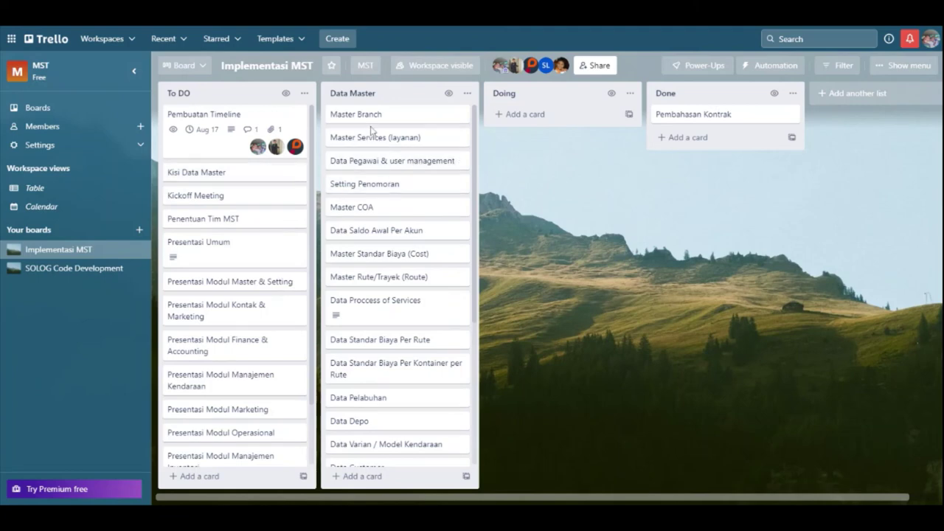
scroll(376, 186, down, 3)
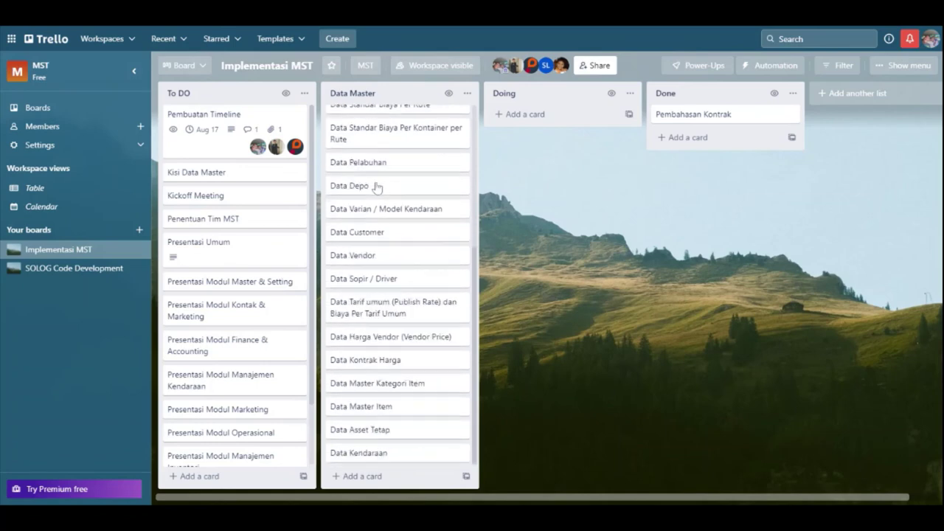
scroll(376, 186, up, 3)
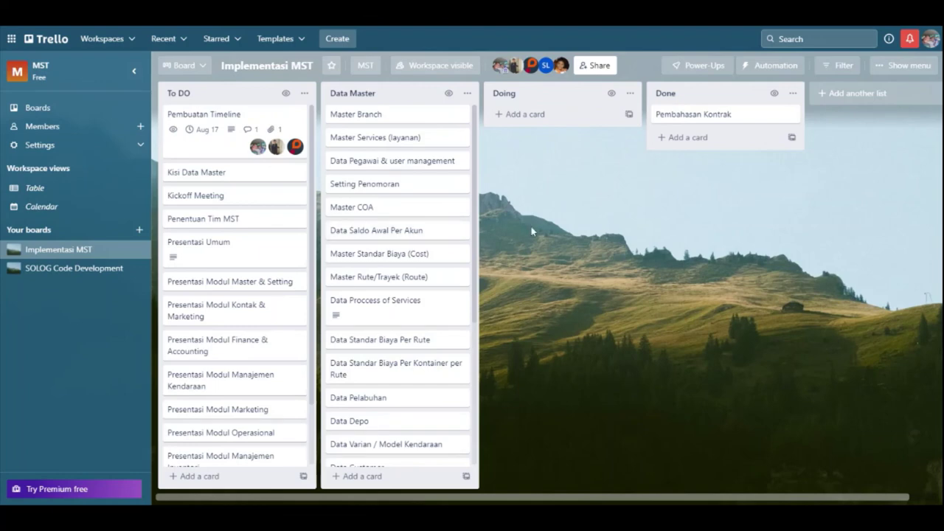
scroll(433, 240, down, 3)
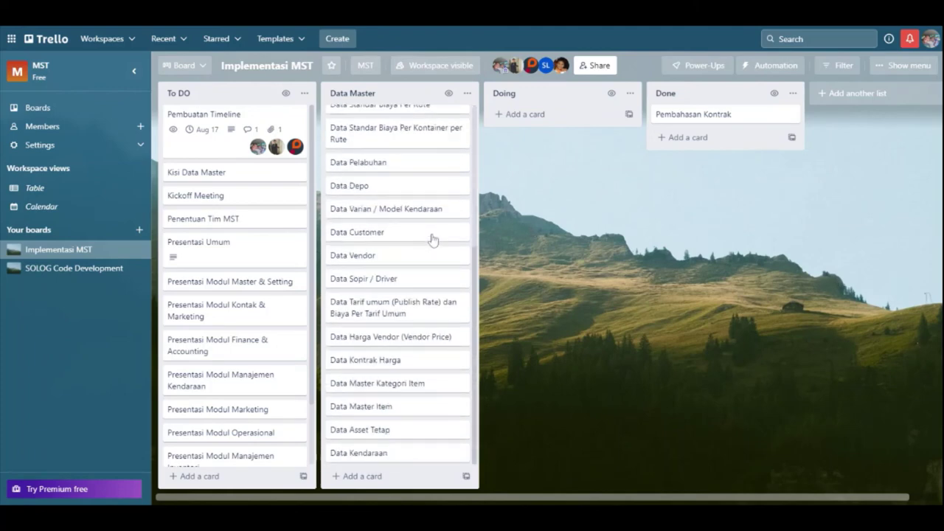
Step: Create a new list named MoM on the board
click(858, 94)
text(MoM)
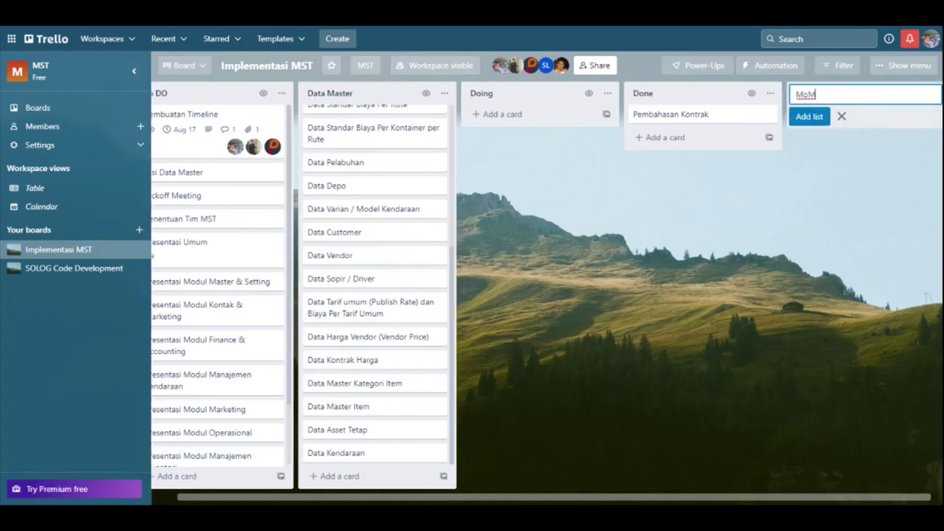
key(Return)
key(Escape)
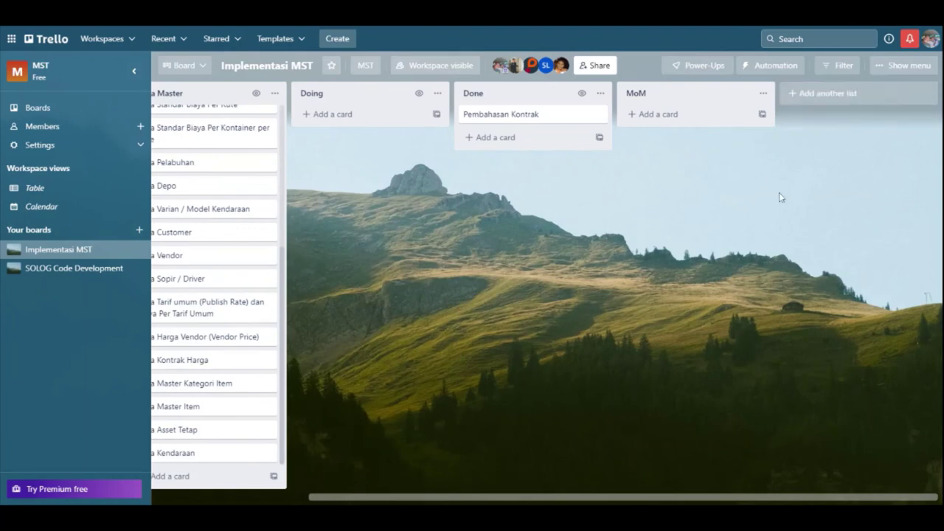
Step: Add a card titled 'Meeting 5gl 20 / 8' to the MoM list
click(658, 115)
text(Mee)
key(BackSpace)
key(BackSpace)
key(BackSpace)
text(Meeting 5gl 1)
key(BackSpace)
text(20 / 8)
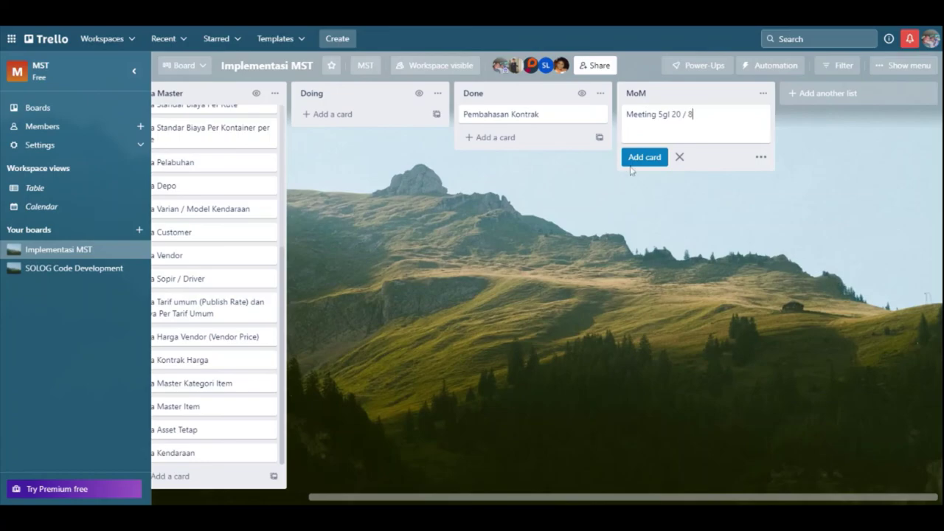
click(633, 161)
click(664, 114)
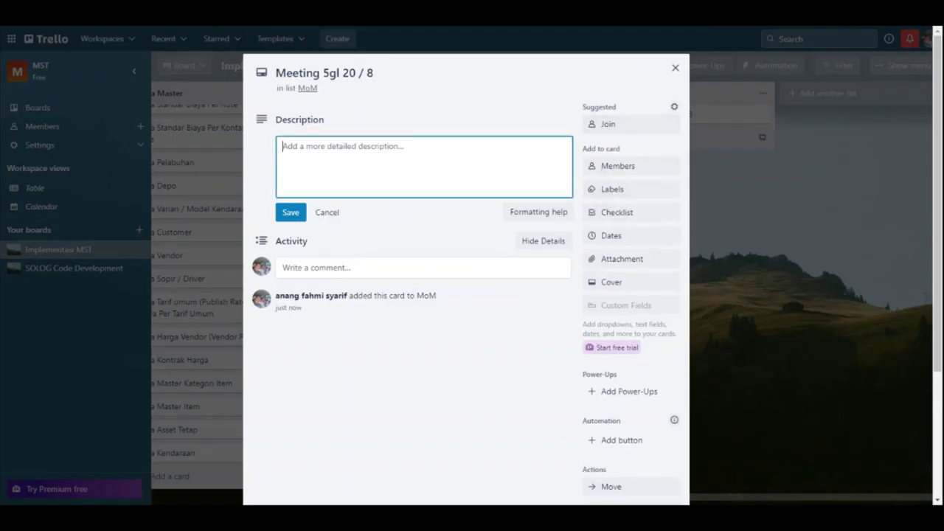
click(792, 194)
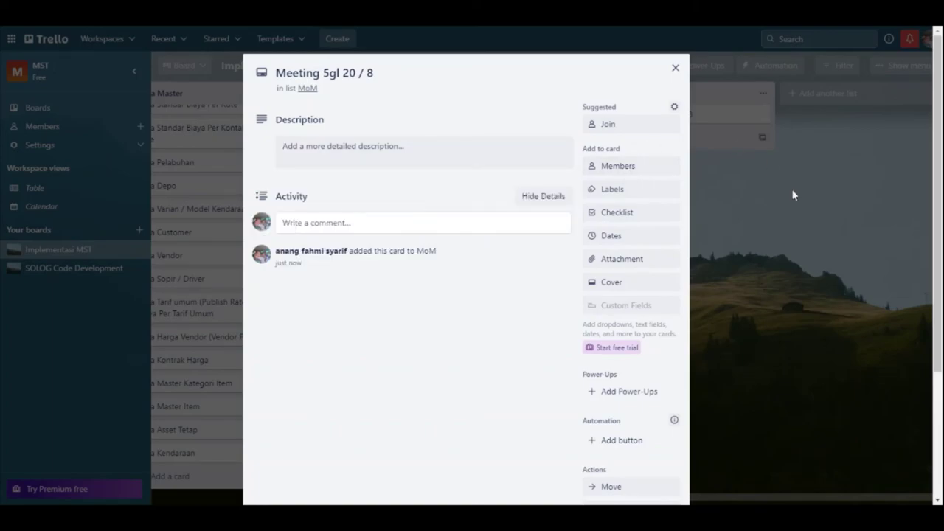
click(783, 198)
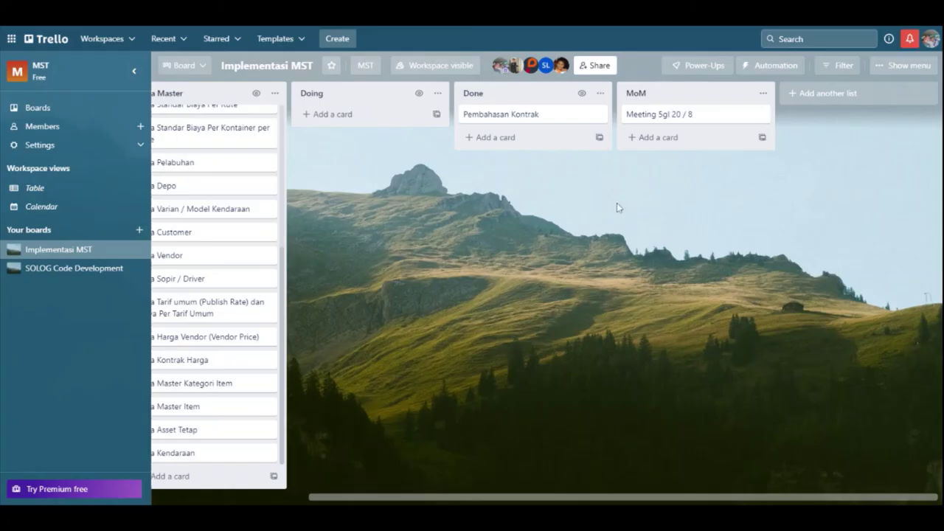